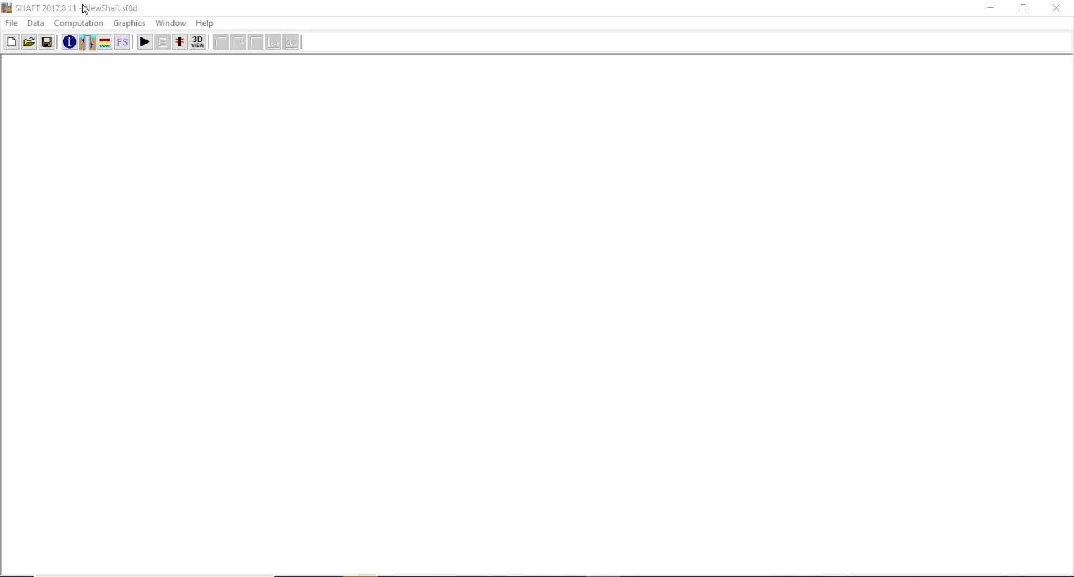
left_click(13, 25)
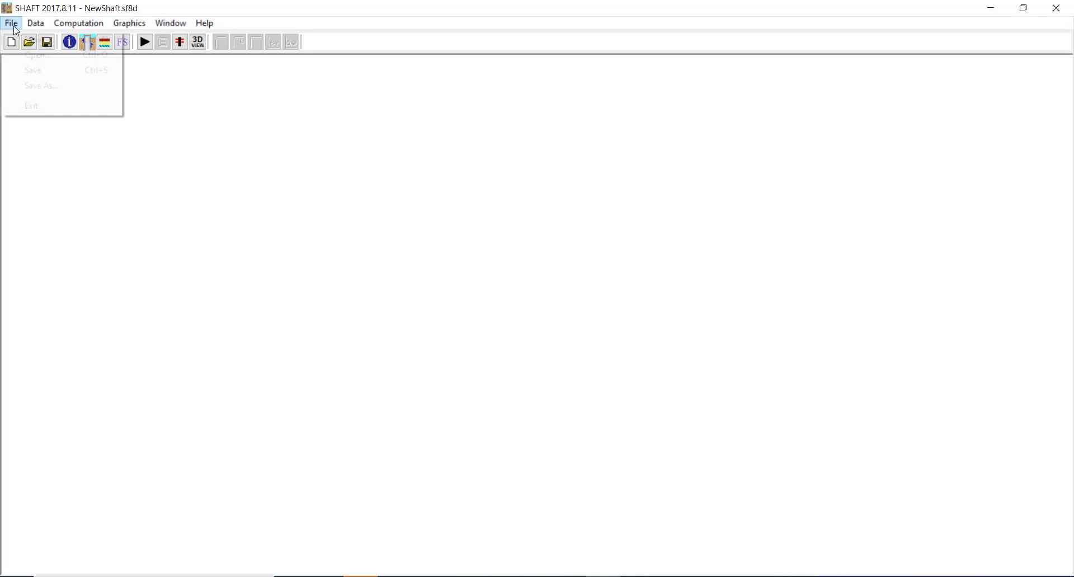
left_click(20, 26)
left_click(3, 24)
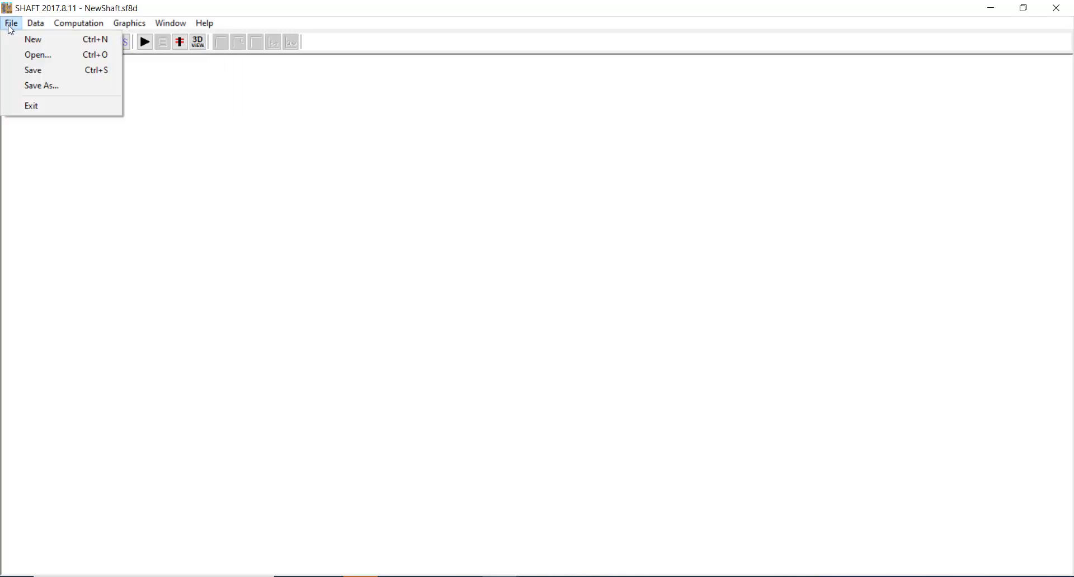
mouse_move(65, 30)
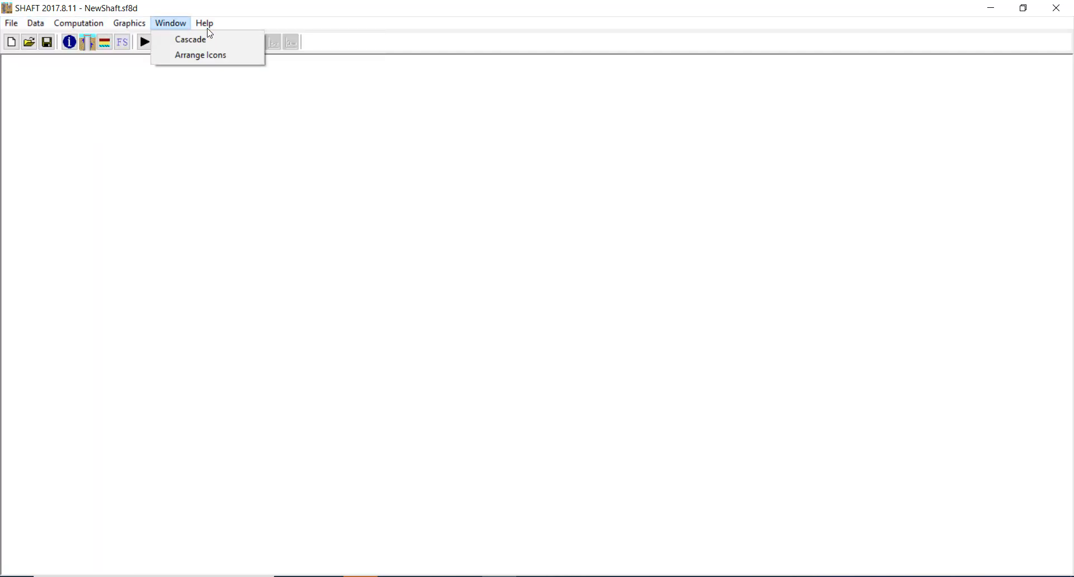
mouse_move(207, 31)
mouse_move(7, 21)
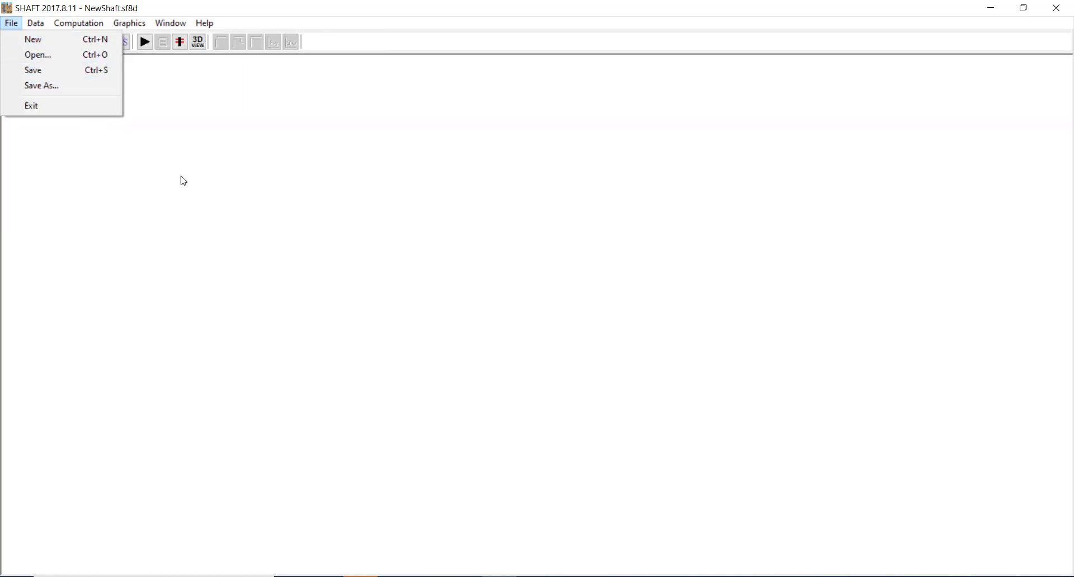
left_click(150, 164)
Open the project title description to view it, and close it again
left_click(44, 25)
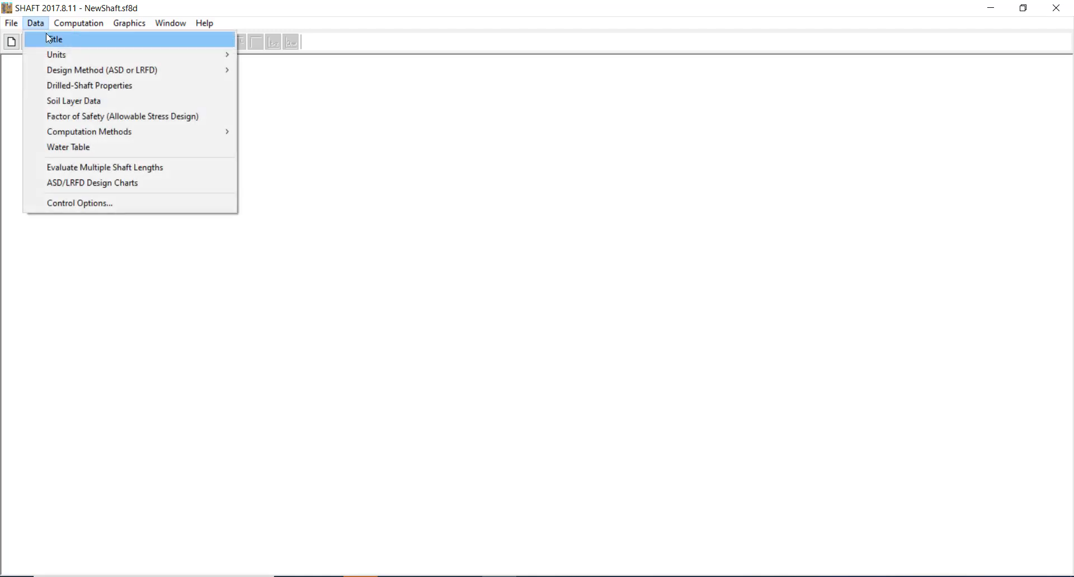
left_click(53, 39)
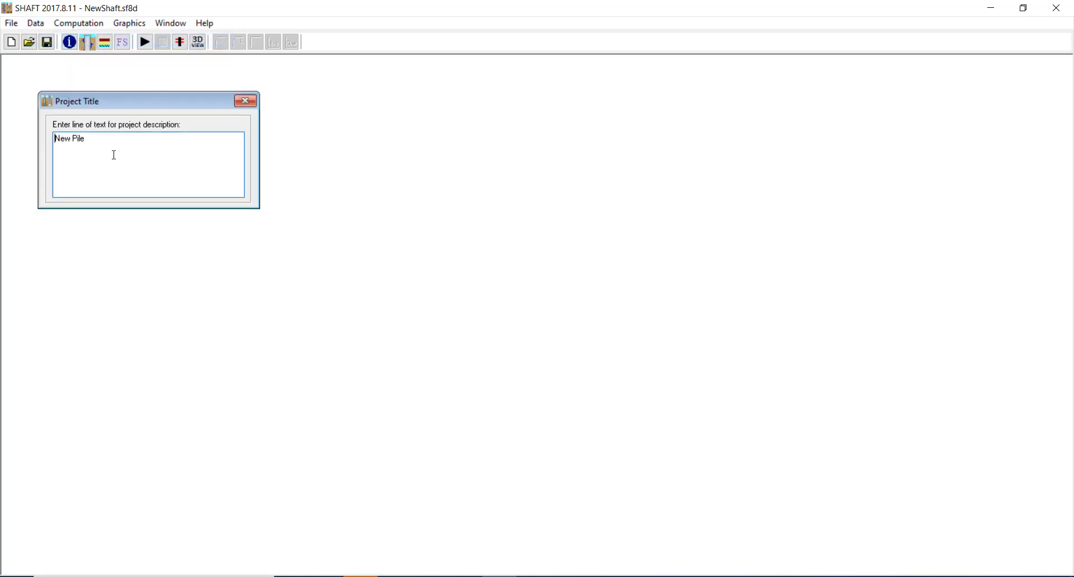
left_click(245, 101)
Switch the project's unit system to SI Units (kN, m)
left_click(35, 23)
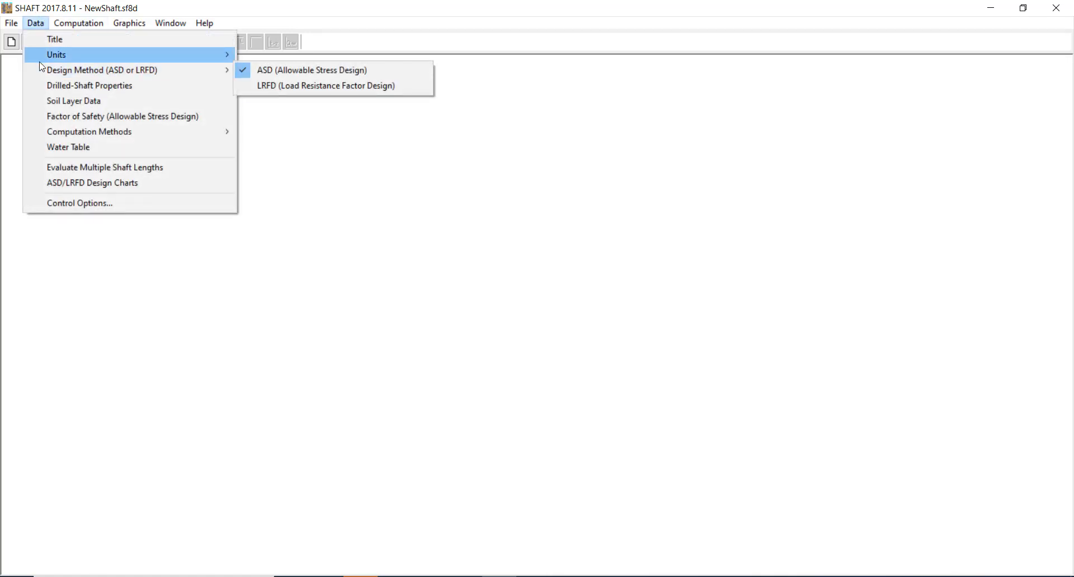
mouse_move(56, 54)
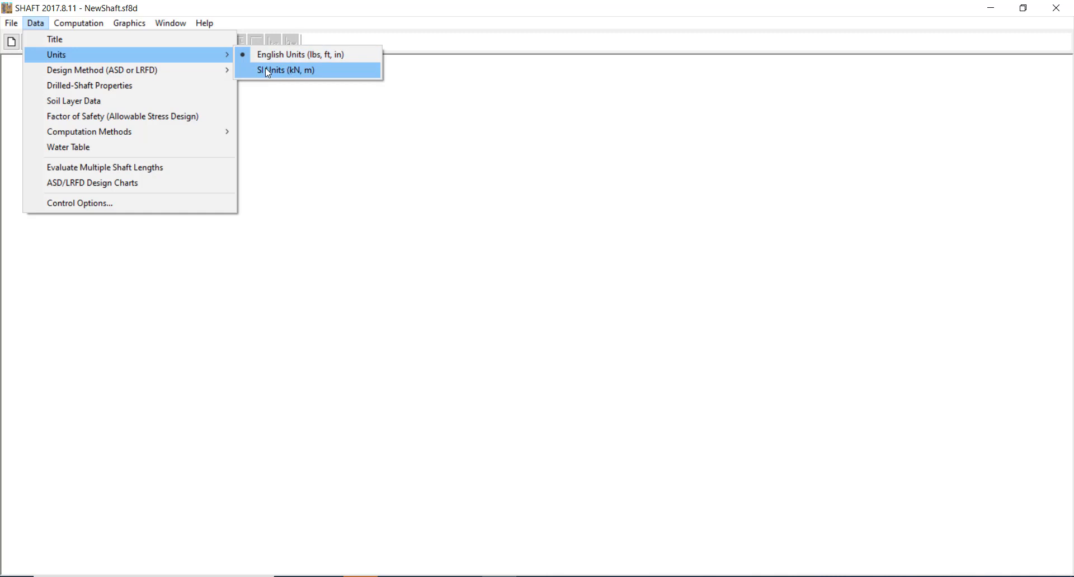
left_click(295, 72)
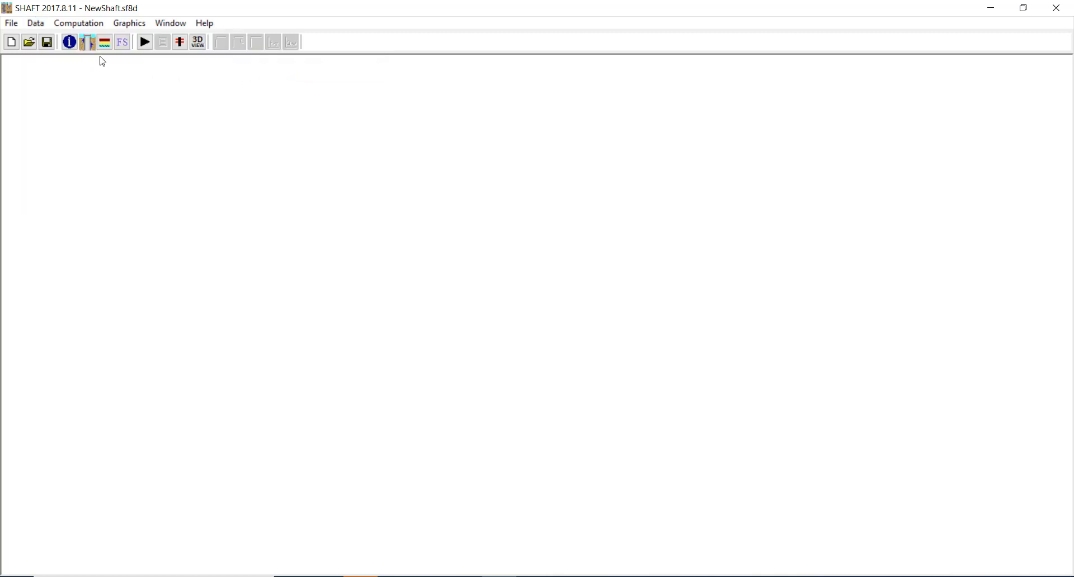
Review the design method choices (ASD or LRFD) and the drilled-shaft properties inputs
left_click(35, 23)
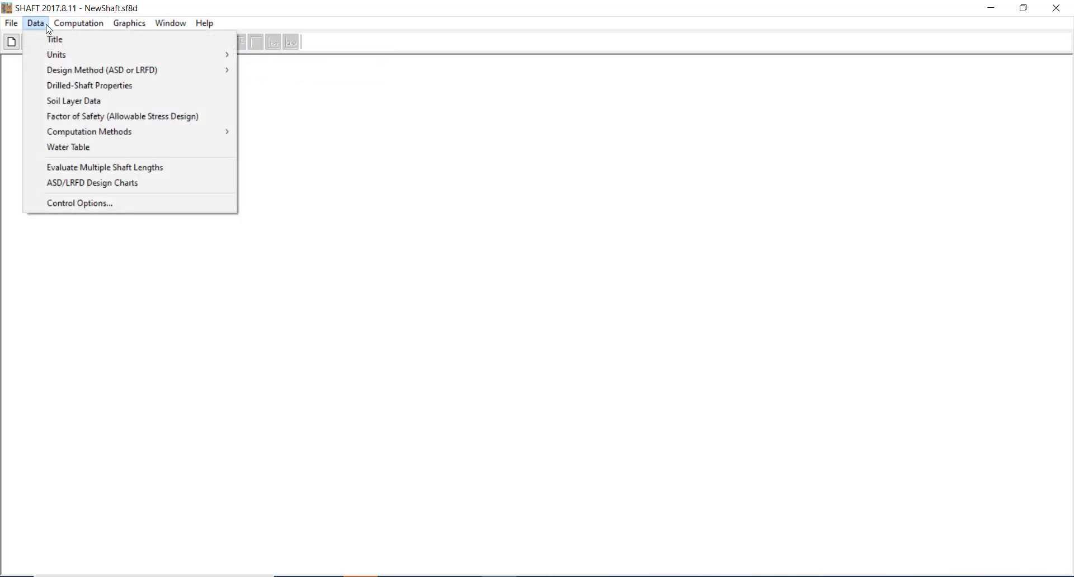
mouse_move(130, 70)
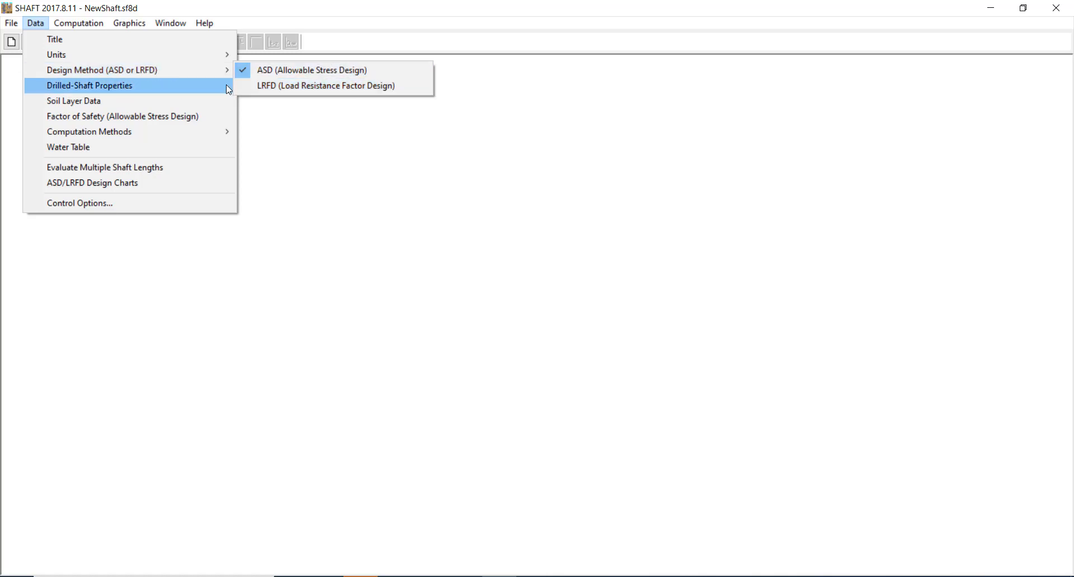
left_click(106, 93)
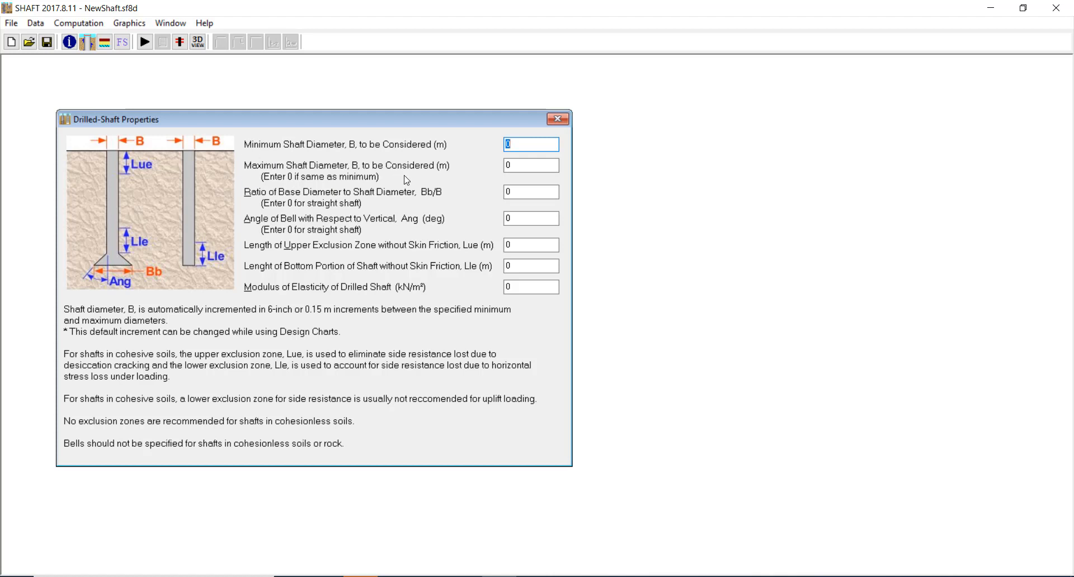
left_click(556, 118)
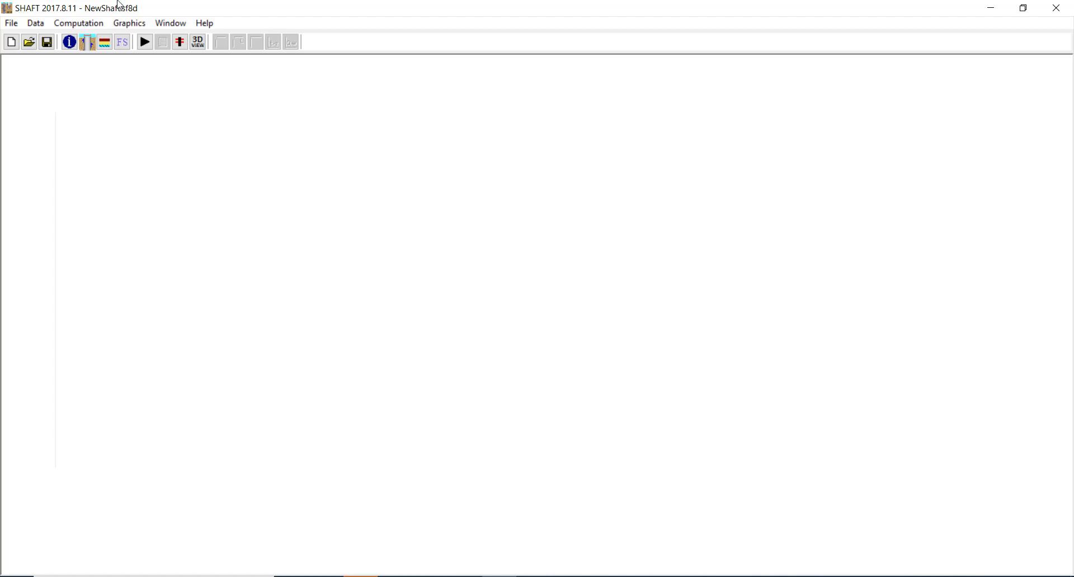
Review the soil layer definition table and the factors of safety for side friction and base capacity
left_click(45, 24)
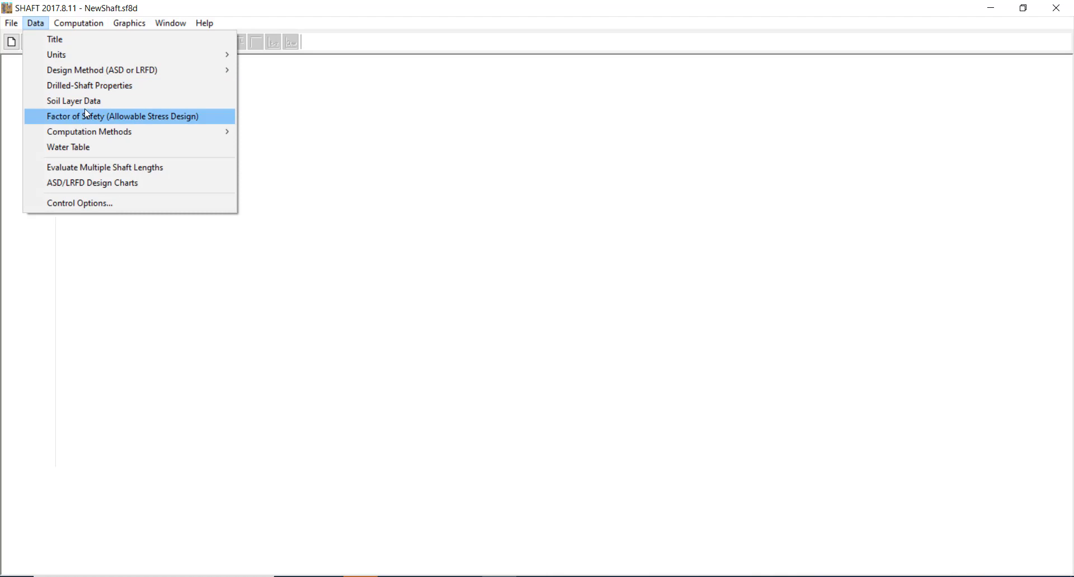
left_click(84, 101)
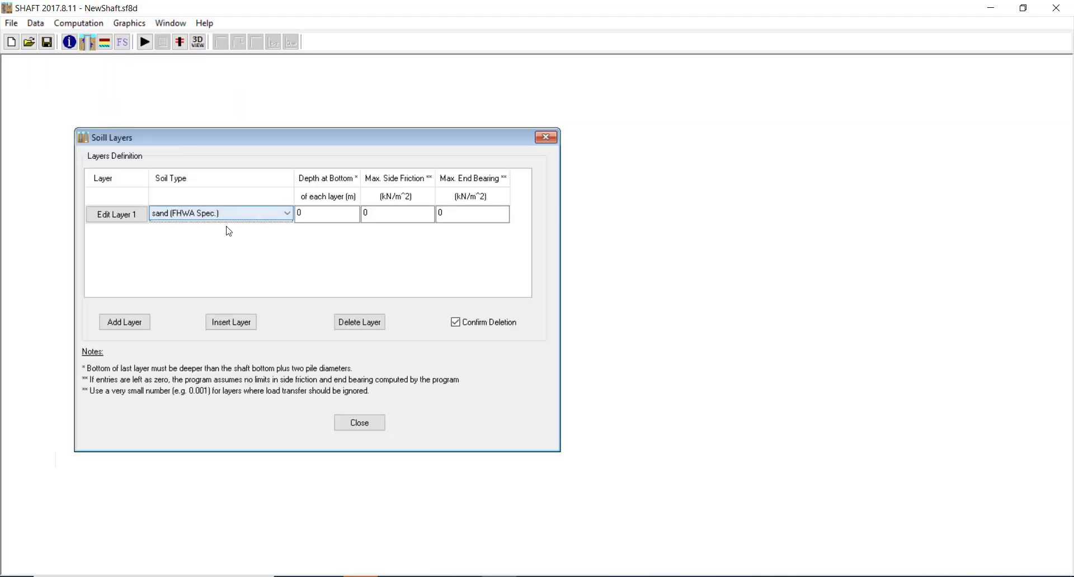
left_click(545, 137)
left_click(36, 23)
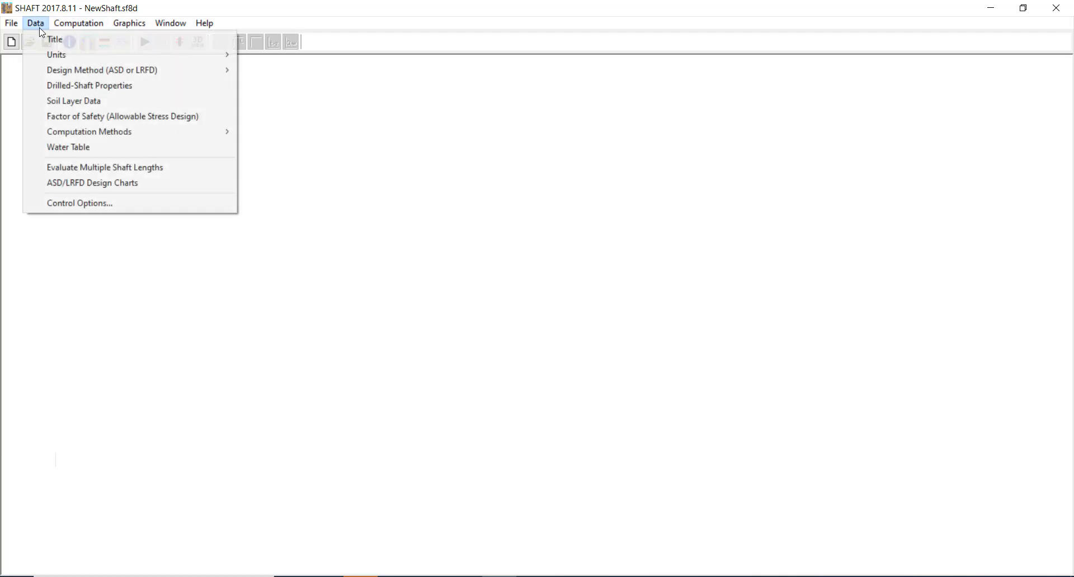
left_click(118, 124)
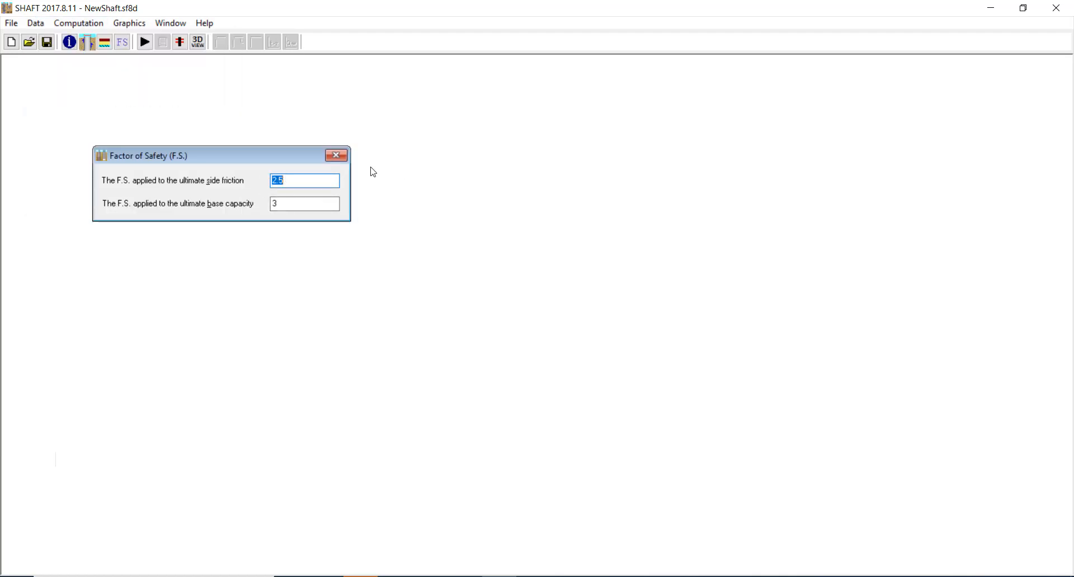
left_click(336, 155)
Review the options for evaluating multiple shaft lengths and for computing ASD/LRFD design charts
left_click(36, 23)
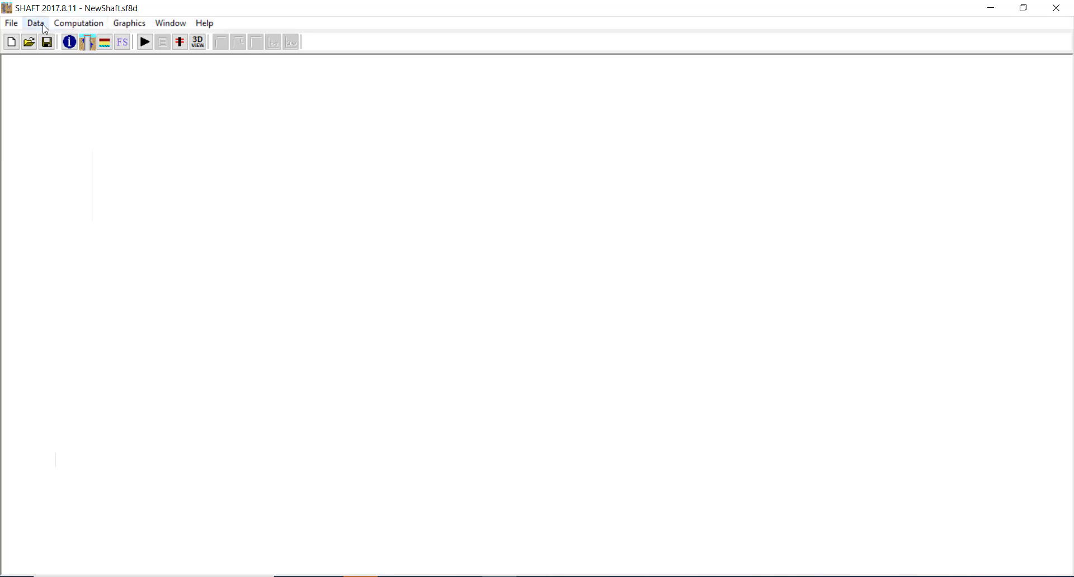
mouse_move(66, 135)
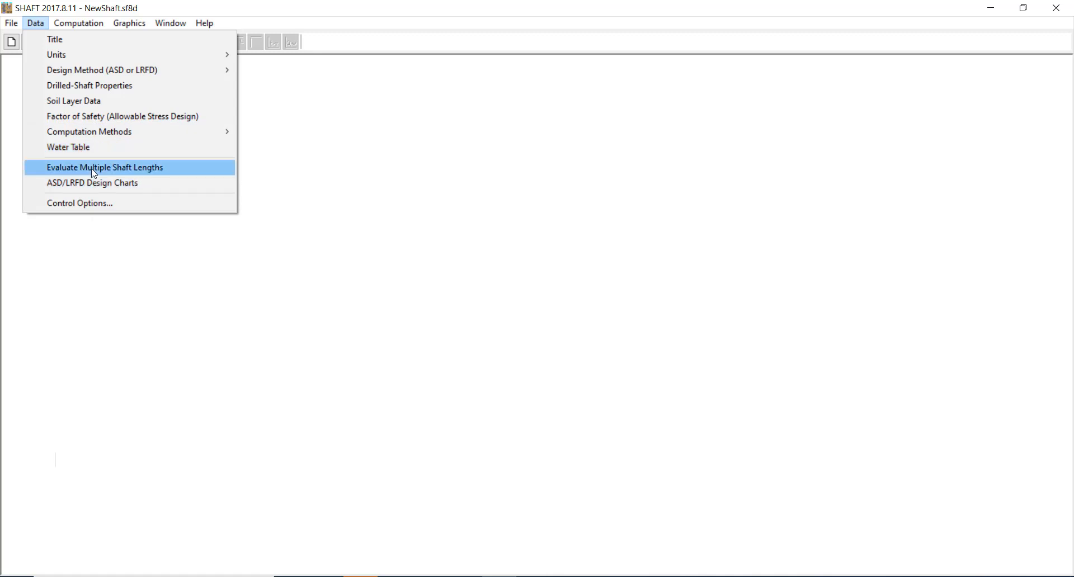
left_click(125, 176)
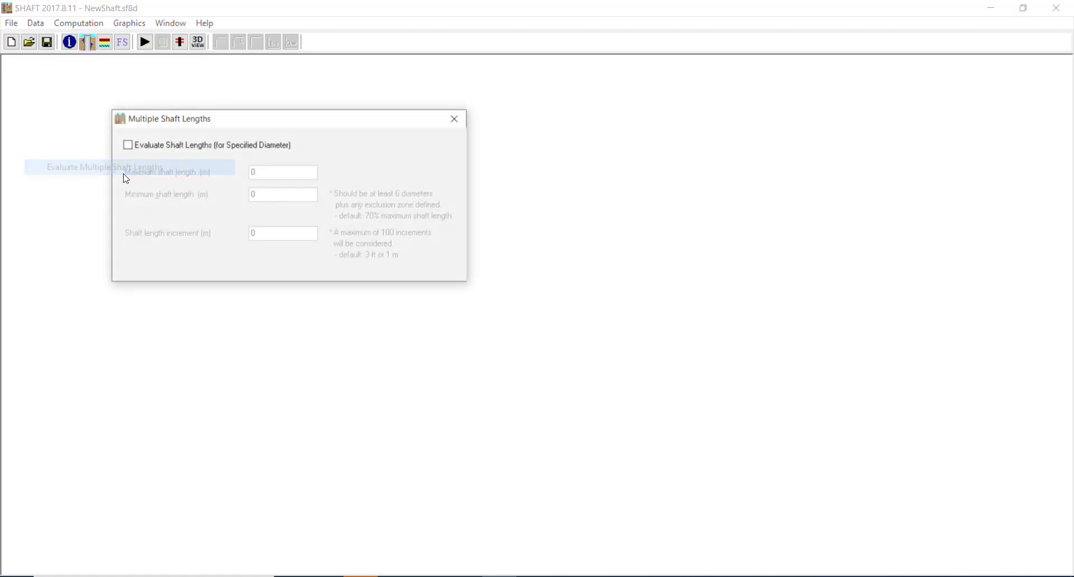
left_click(456, 119)
left_click(35, 23)
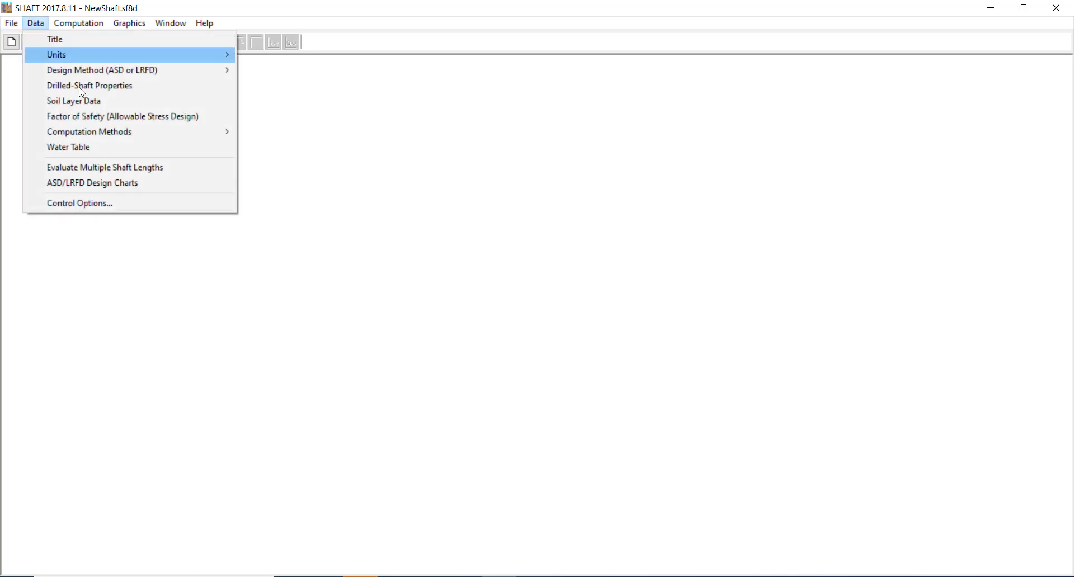
left_click(120, 190)
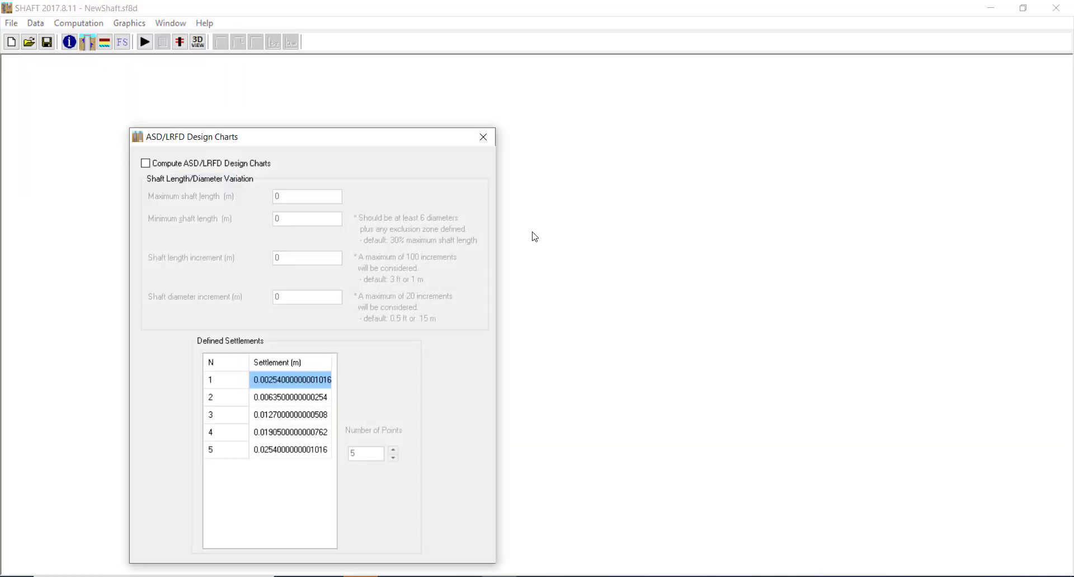
left_click(483, 137)
Review the control options for printing, plots, t-z curves, end bearing in sands and the text editor
left_click(35, 23)
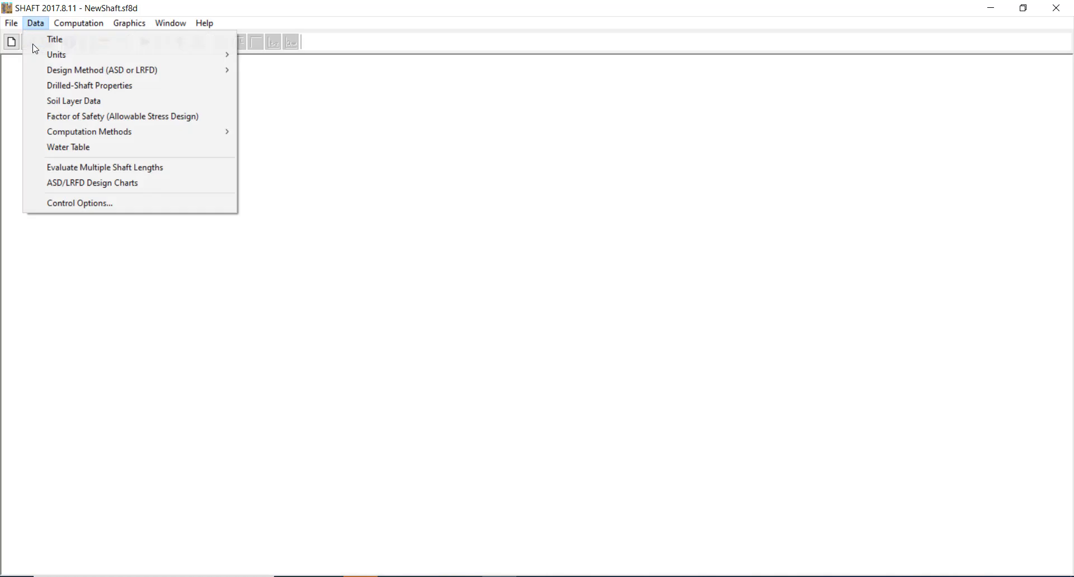
left_click(96, 203)
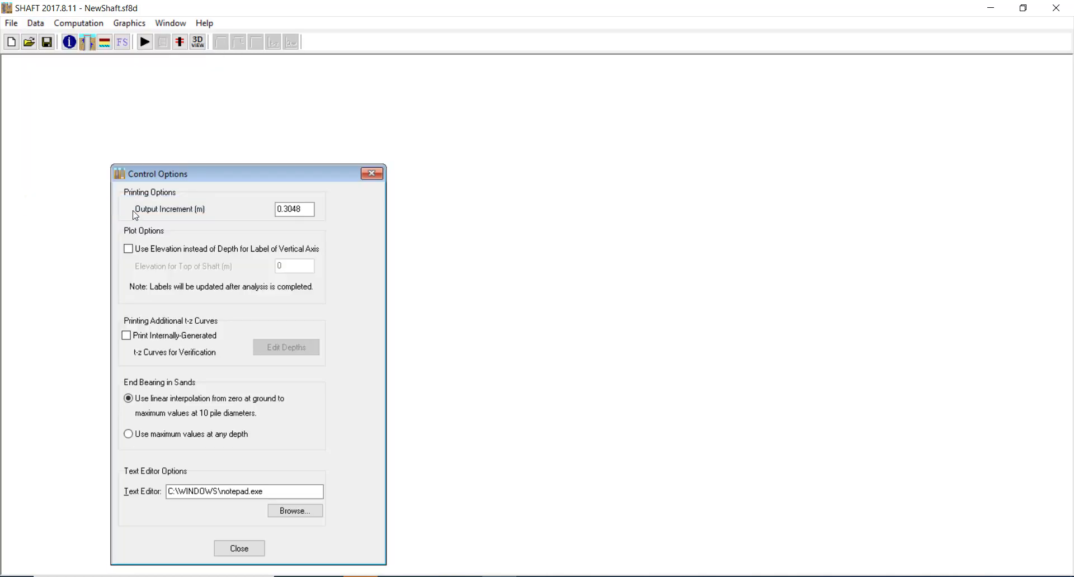
left_click_drag(189, 177, 197, 95)
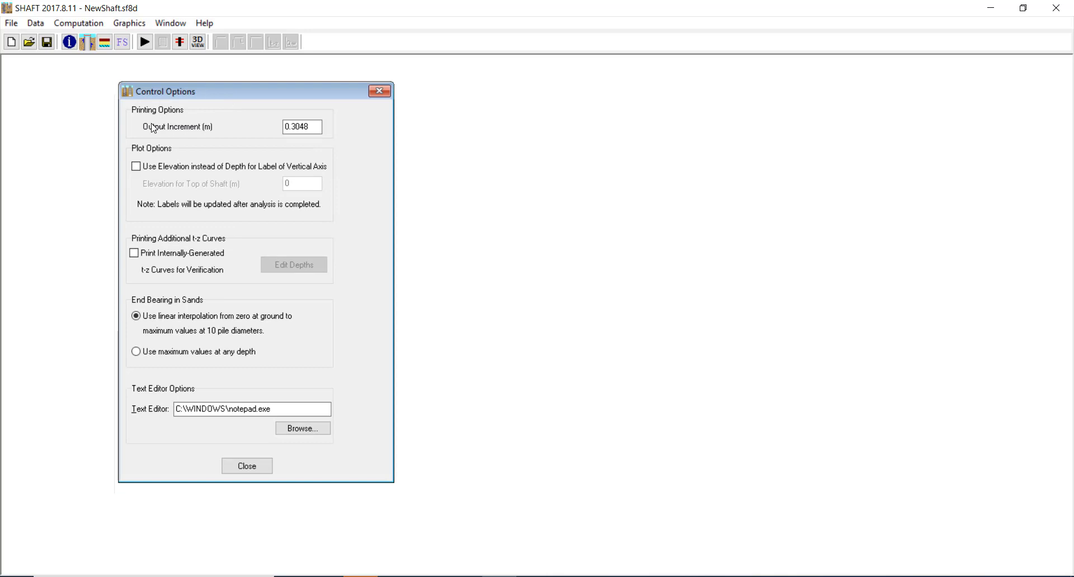
left_click(294, 127)
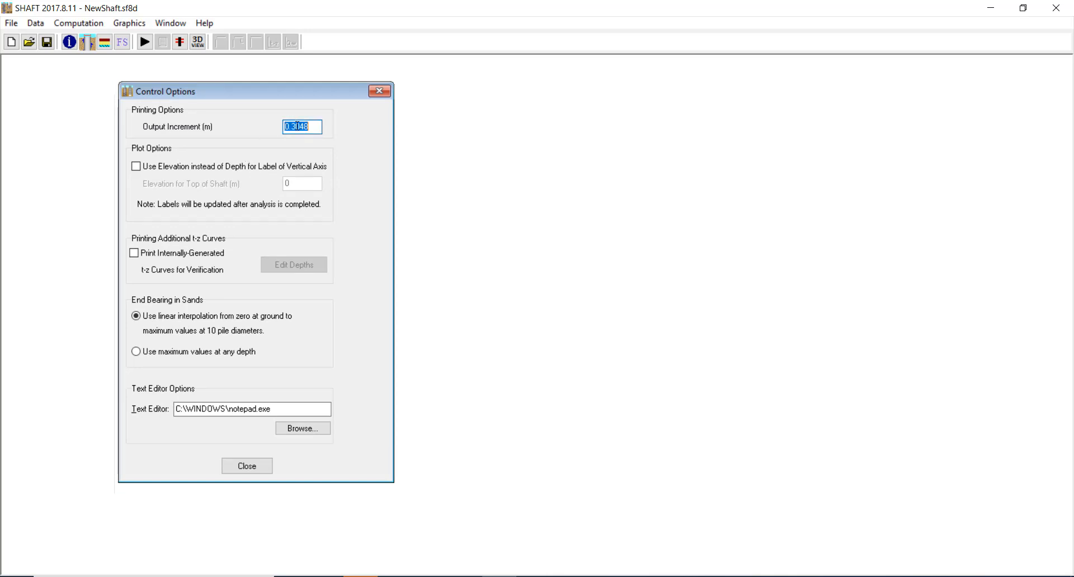
left_click(379, 92)
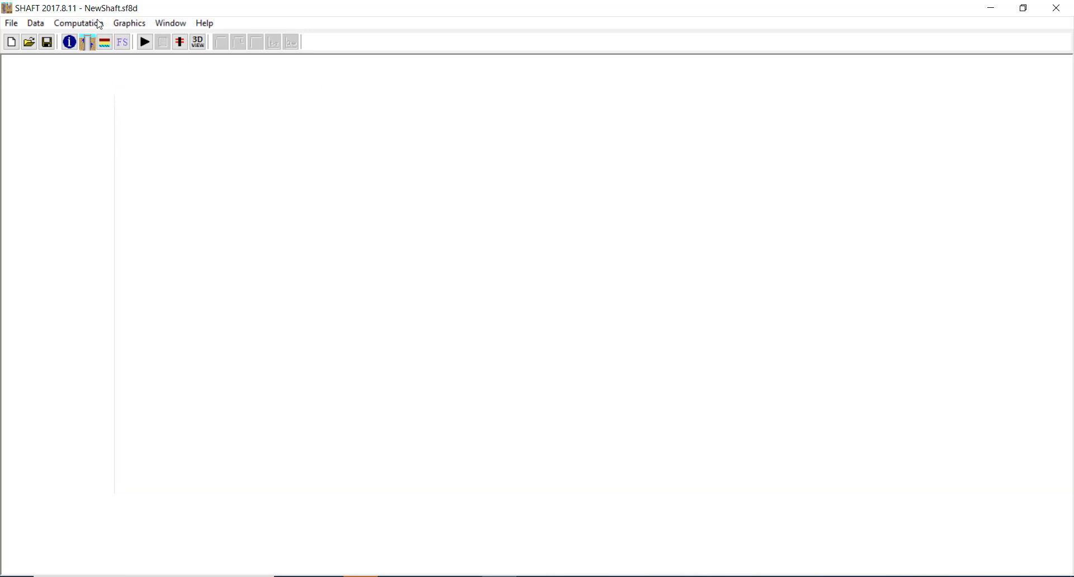
left_click(85, 24)
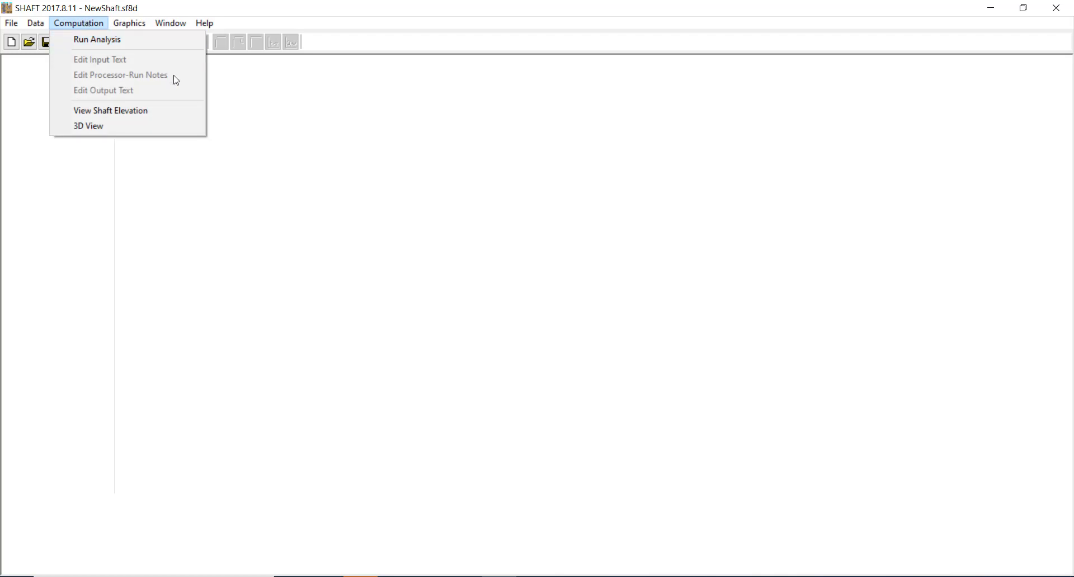
mouse_move(129, 23)
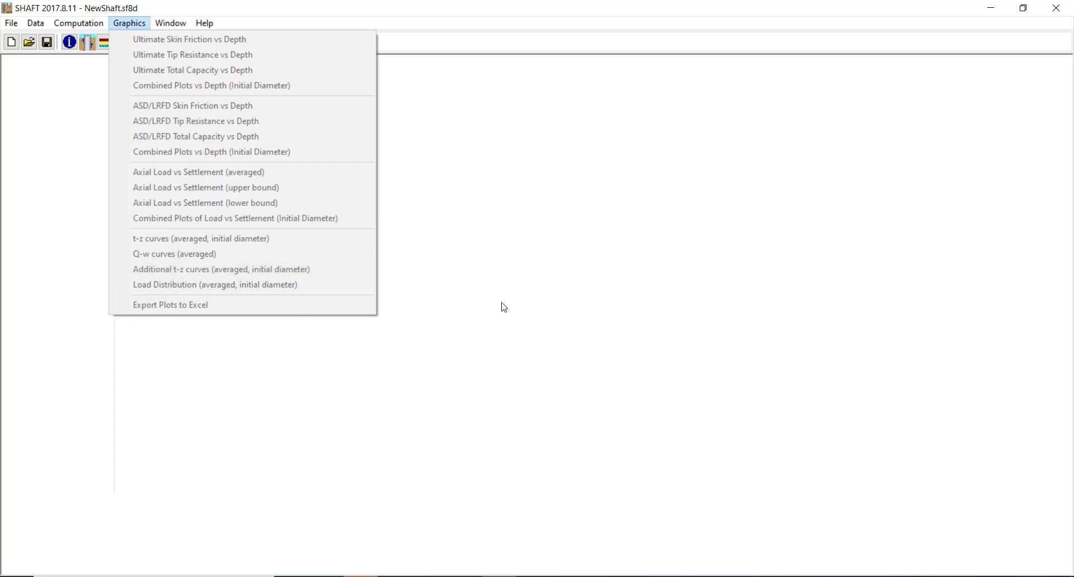
left_click(444, 298)
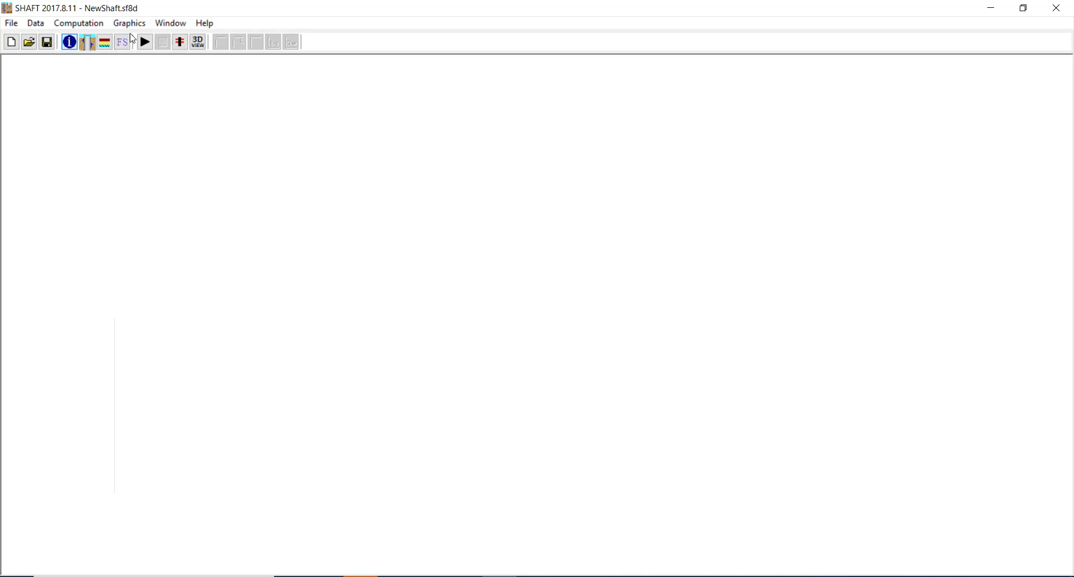
left_click(35, 23)
left_click(170, 115)
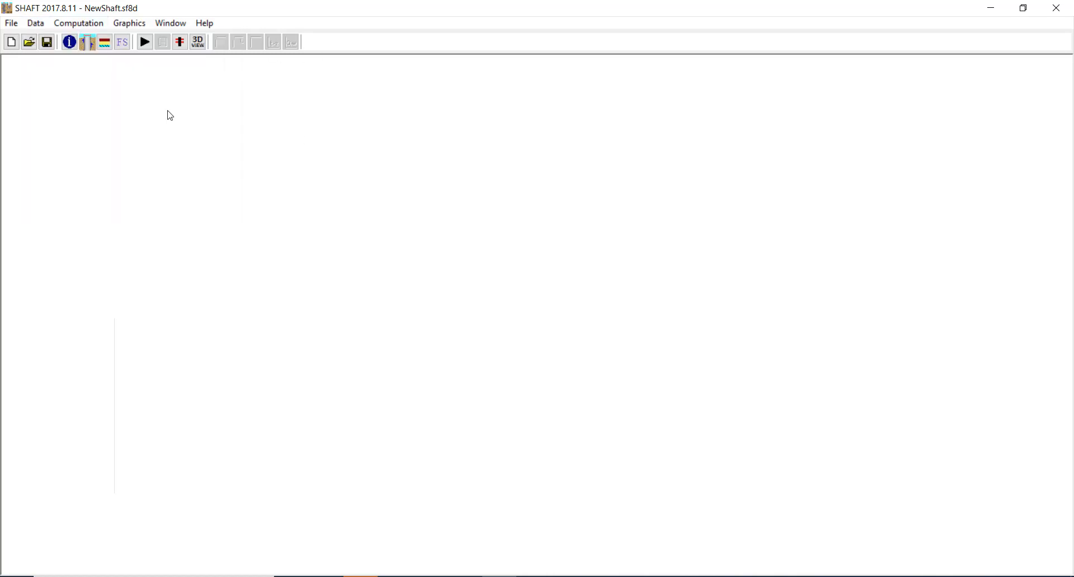
Reopen the project title and the soil layers definition for a brief look, closing each one
left_click(74, 47)
left_click(328, 194)
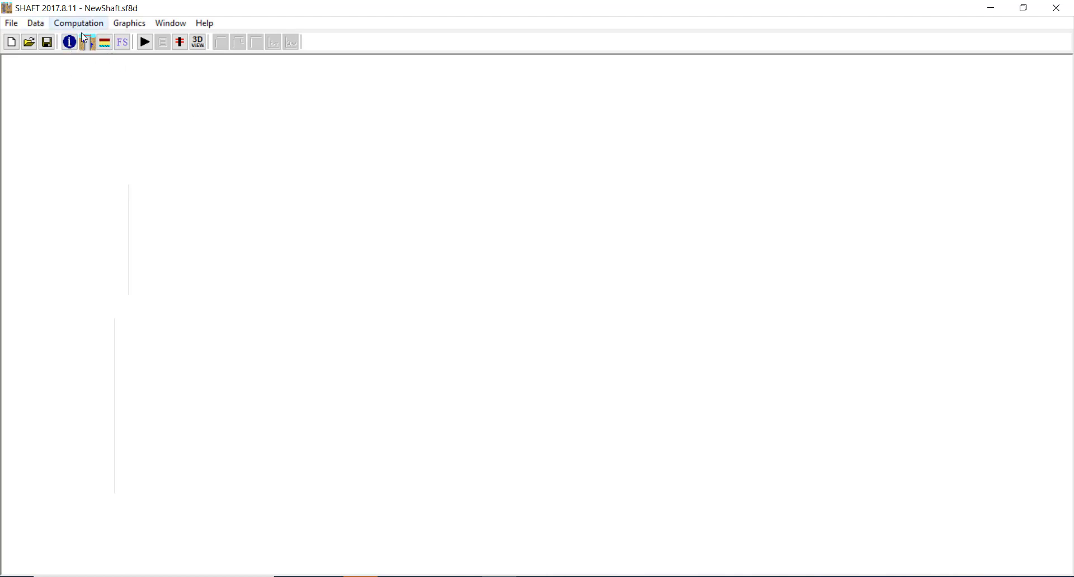
left_click(104, 41)
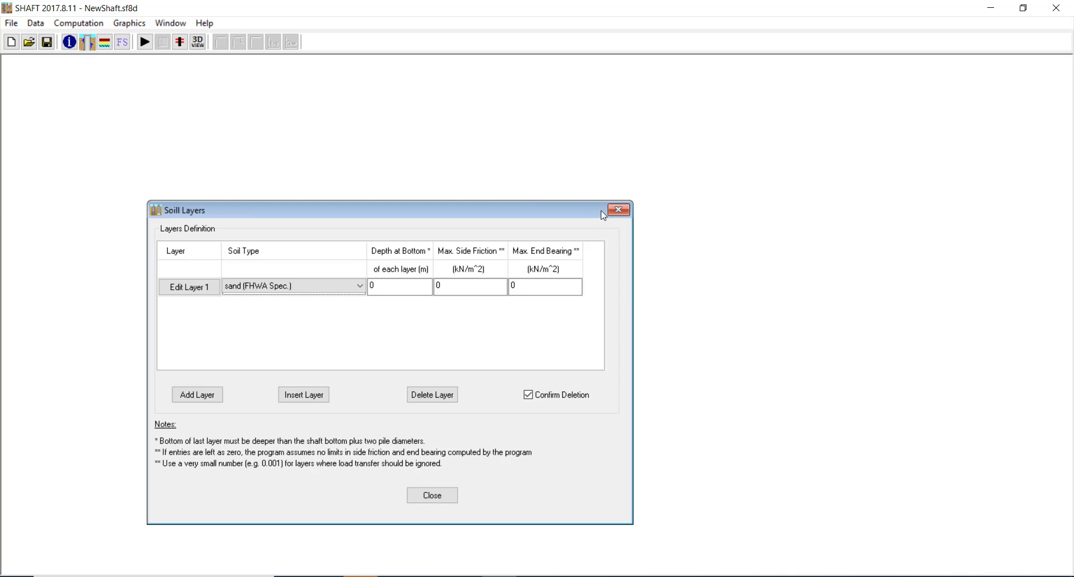
left_click(618, 210)
Set the minimum and maximum shaft diameters to 1 m and the base-to-shaft diameter ratio to 1 in the drilled-shaft properties
left_click(88, 42)
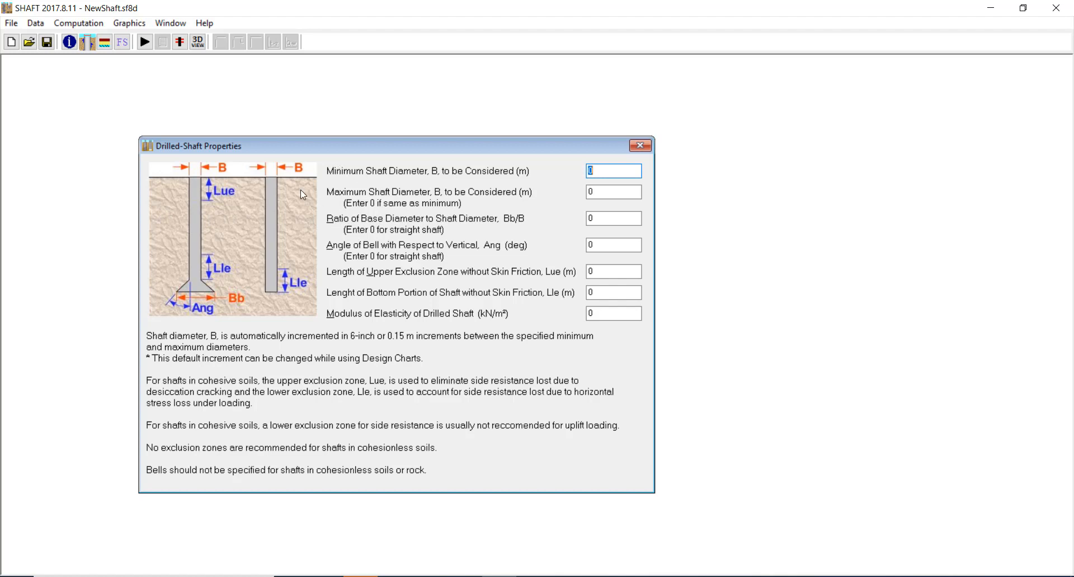
left_click(621, 170)
key("Tab")
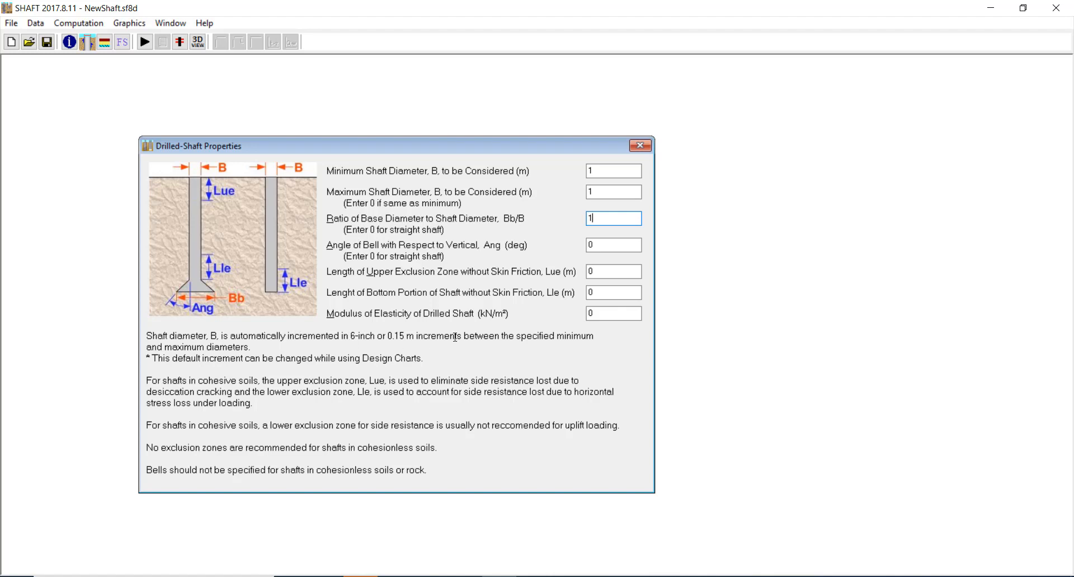
left_click(589, 313)
left_click_drag(552, 311, 514, 311)
left_click(636, 148)
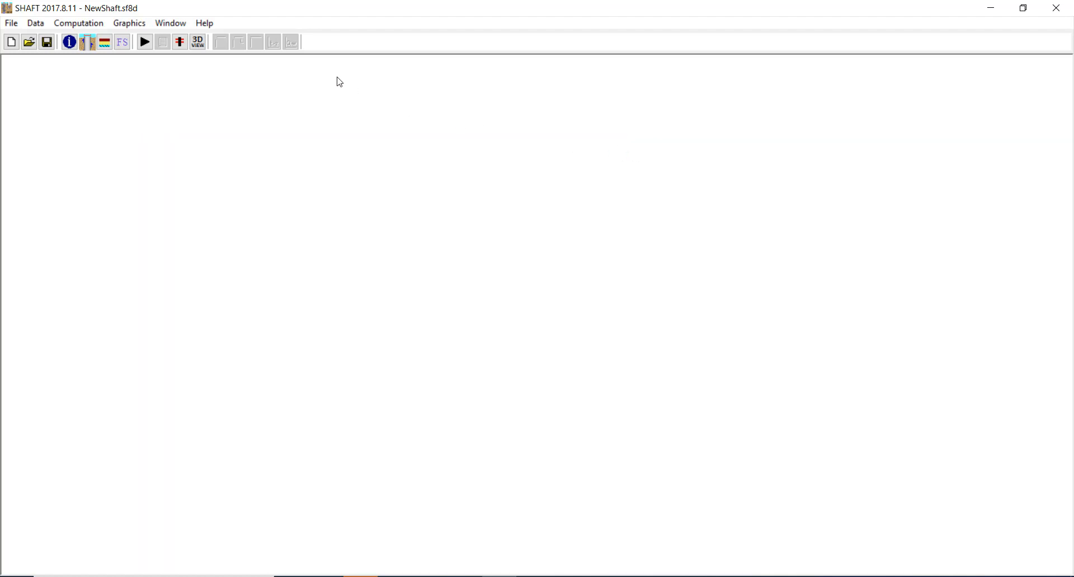
Define soil layer 1 as clay (FHWA Spec.) with its bottom at a depth of 6 m
left_click(107, 42)
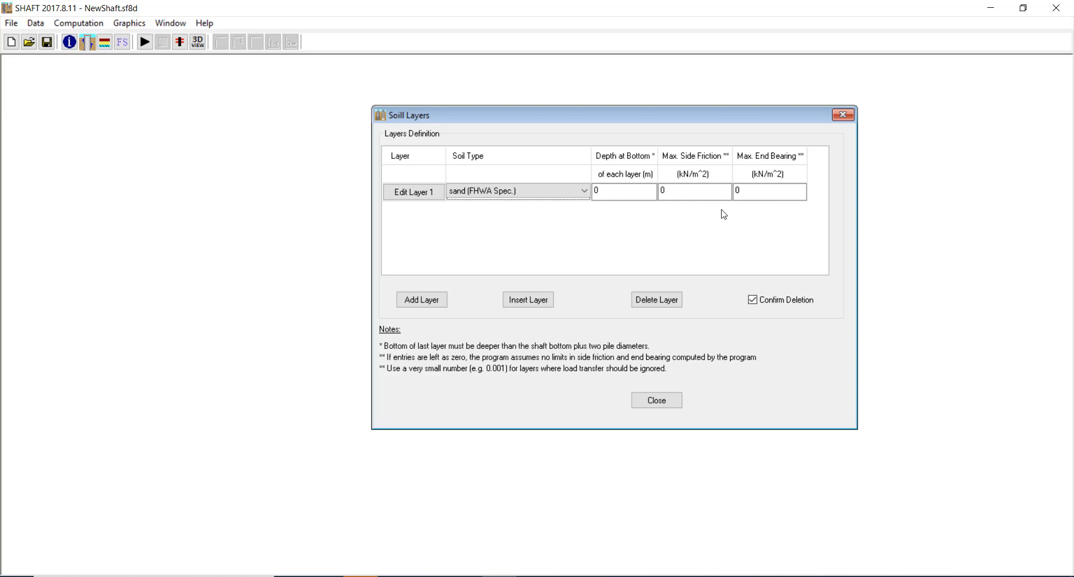
left_click(709, 192)
left_click(624, 199)
left_click(490, 190)
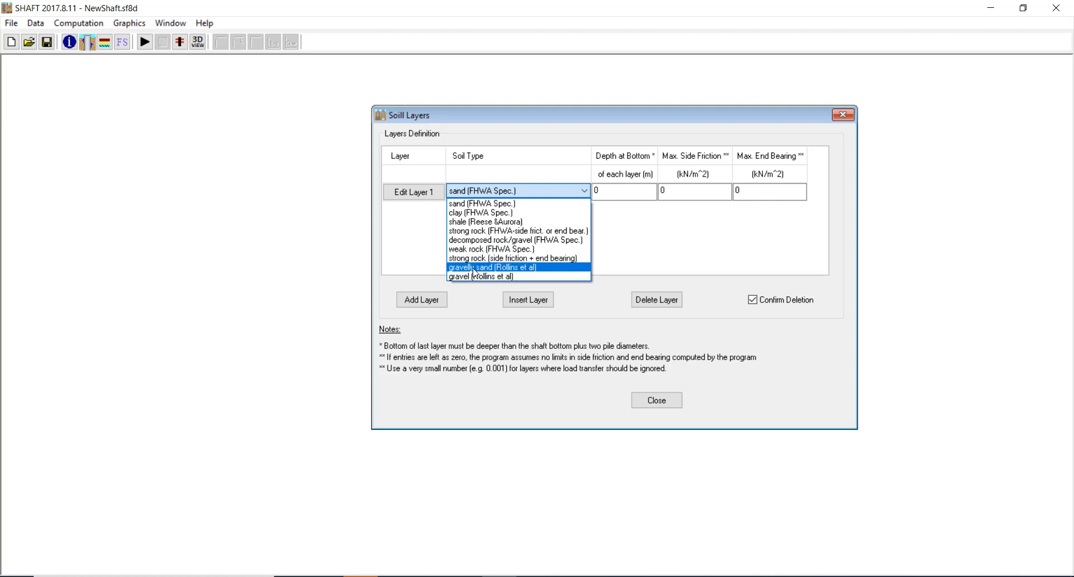
left_click(483, 219)
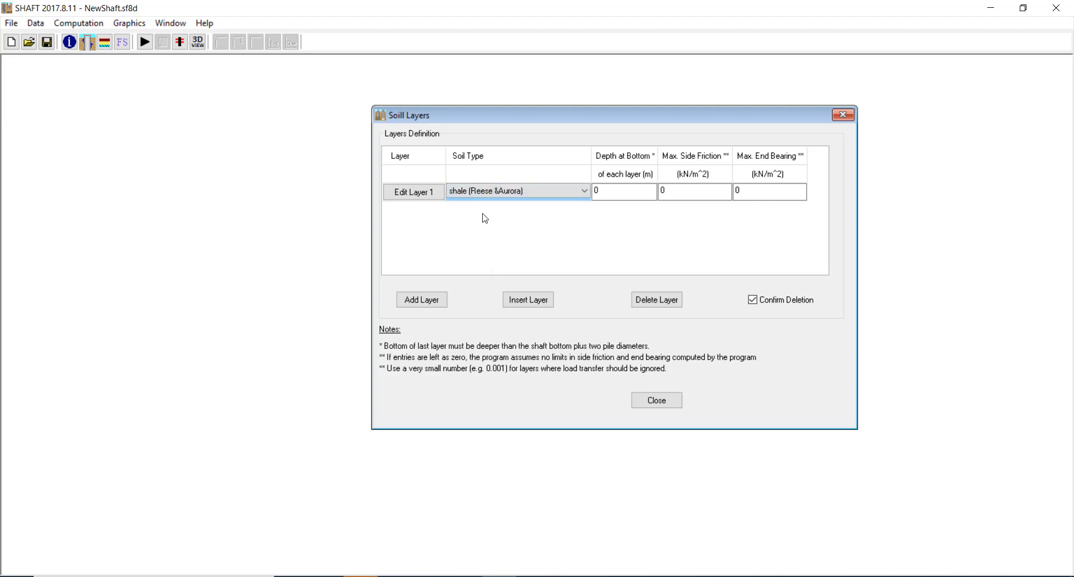
left_click(473, 192)
left_click(463, 218)
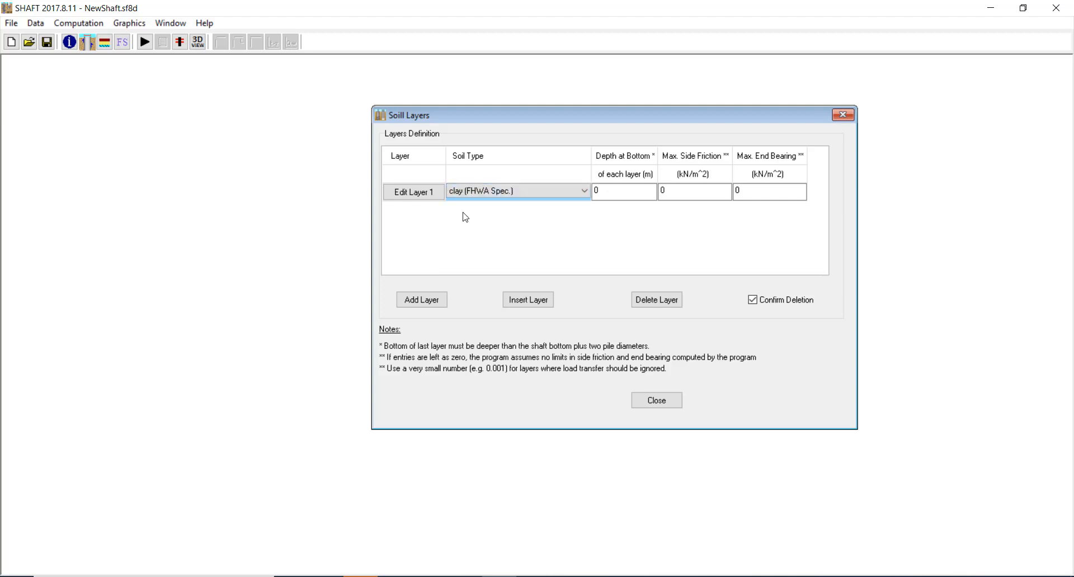
left_click(619, 200)
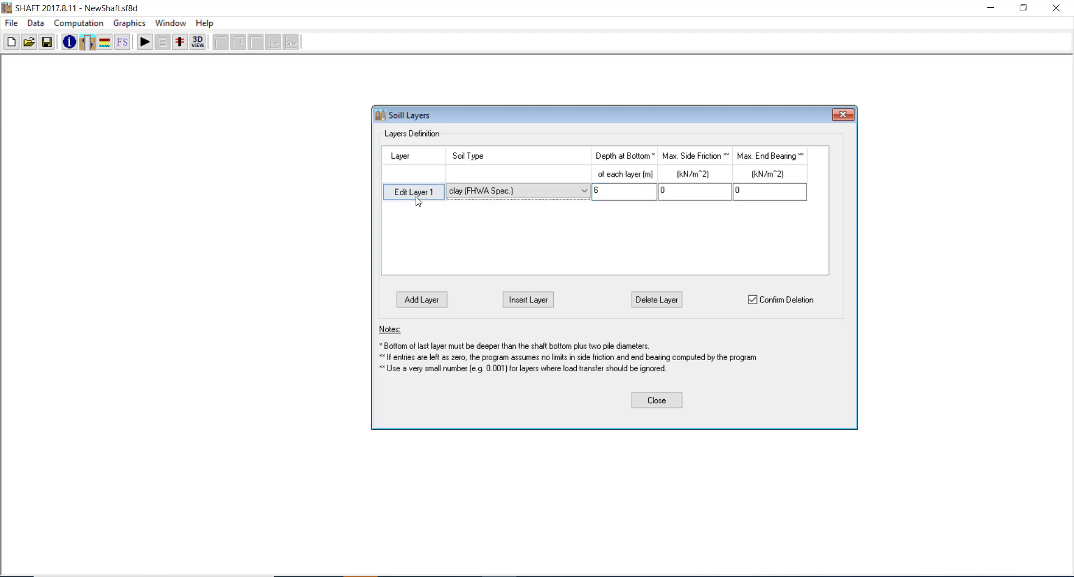
Add a second soil layer of sand (FHWA Spec.) with its bottom at a depth of 10 m
left_click(420, 300)
left_click(532, 211)
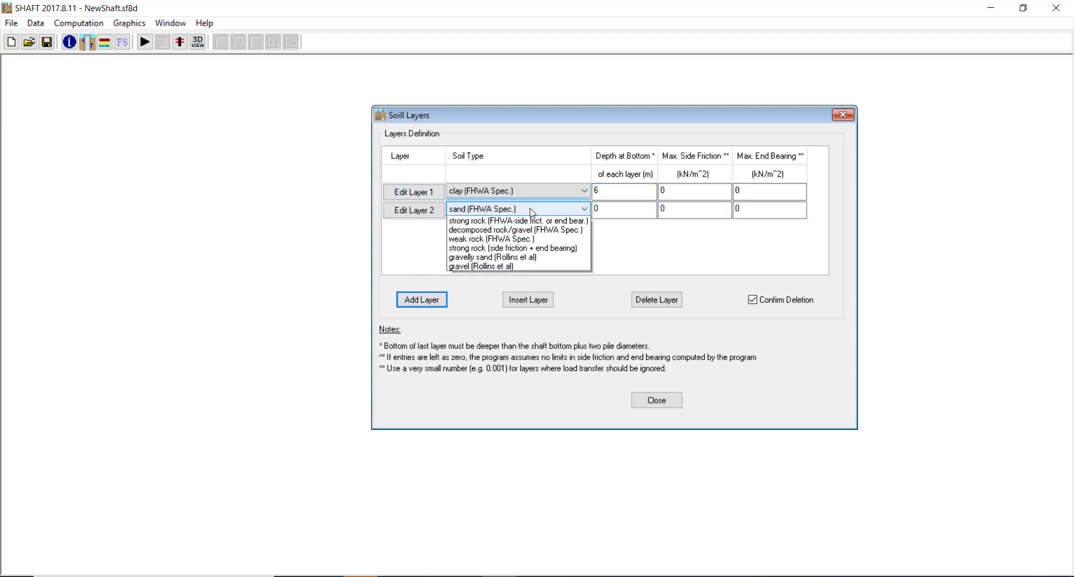
left_click(494, 222)
key("Tab")
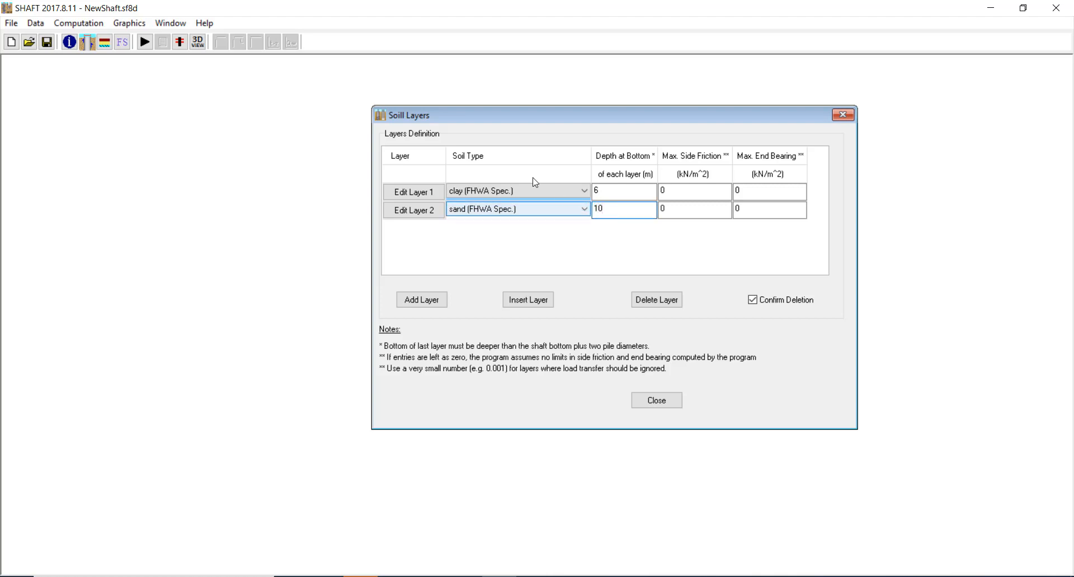
Set the total unit weight of the clay layer to 15 kN/m^3 at its top and 16 kN/m^3 at its bottom
left_click(411, 192)
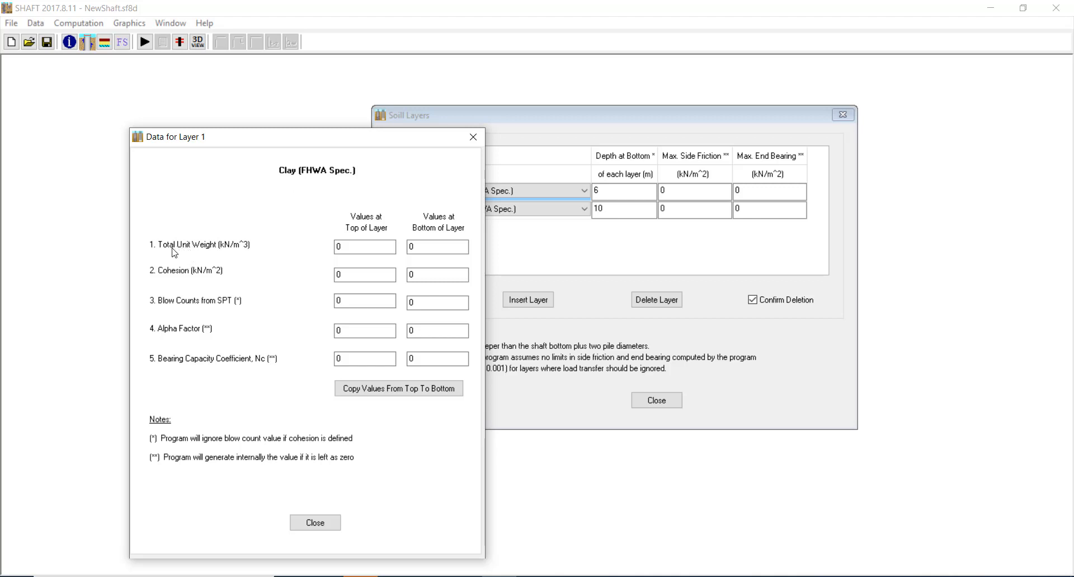
left_click(365, 246)
key("Tab")
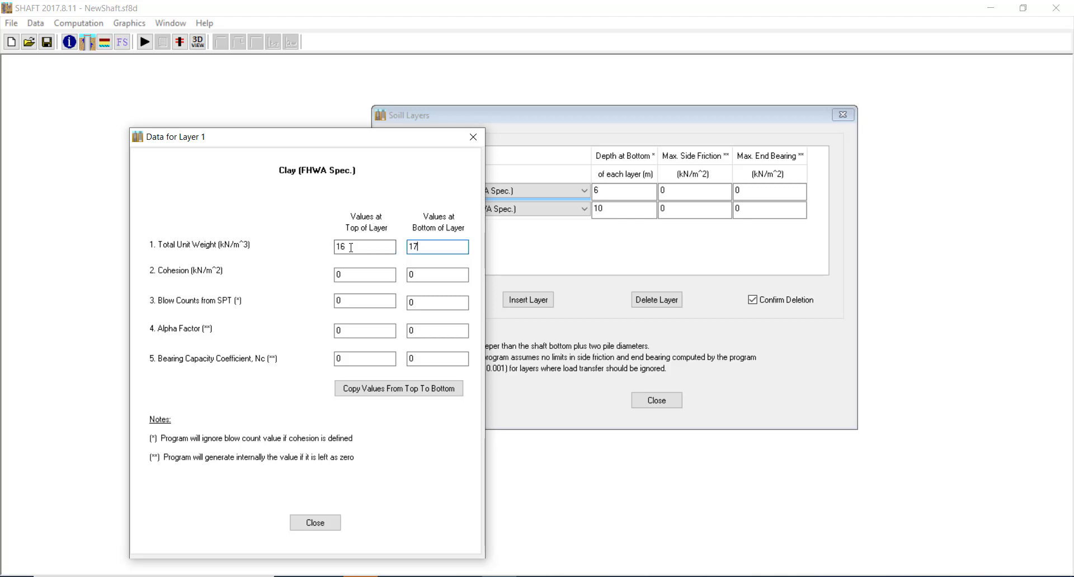
left_click(342, 247)
left_click_drag(413, 247, 446, 250)
type("6")
Set the clay layer's cohesion to 25 kN/m^2 at the top and 35 kN/m^2 at the bottom, and close its data
left_click(355, 274)
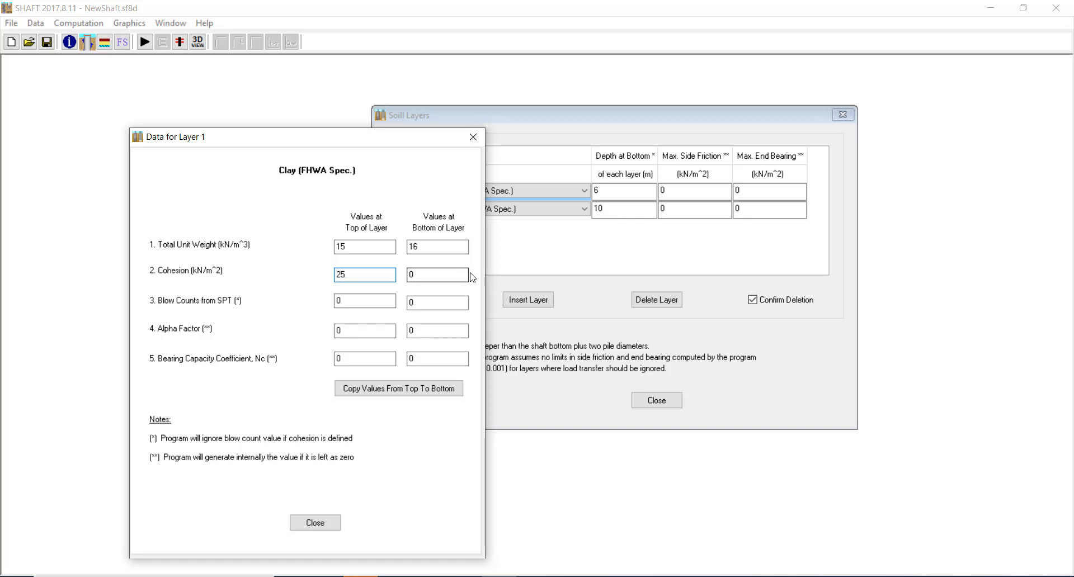
left_click_drag(445, 276, 364, 276)
type("35")
left_click(314, 524)
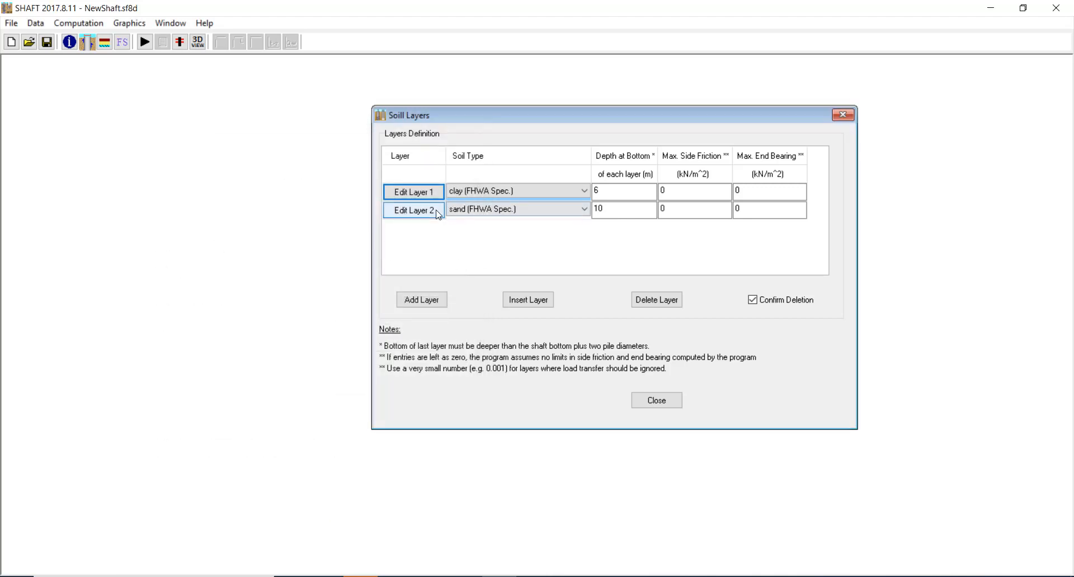
Use the Ko Method for the sand layer's side friction and set its total unit weight to 16.5 at the top and 17.5 kN/m^3 at the bottom
left_click(414, 211)
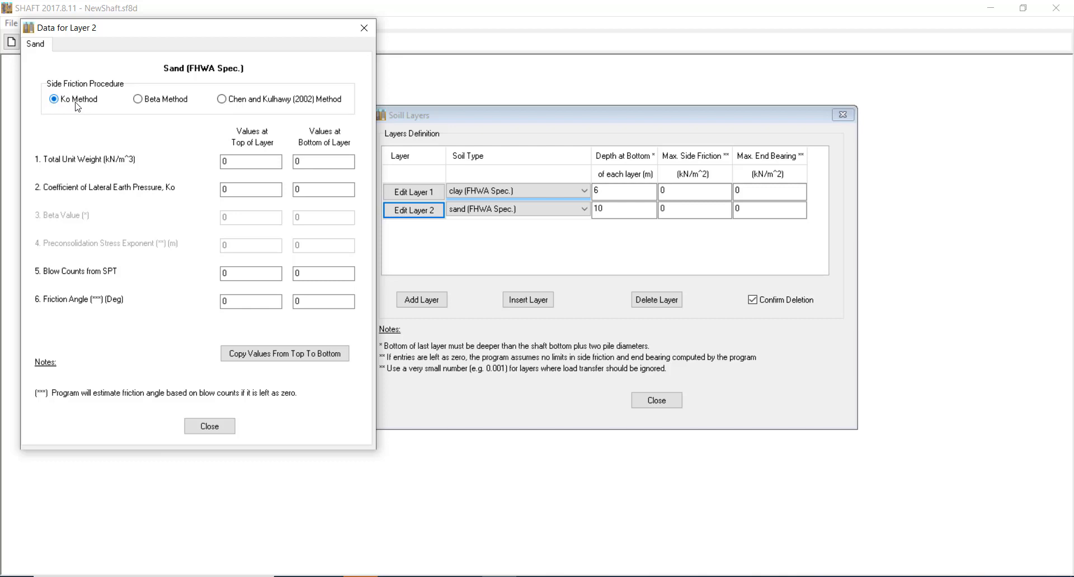
left_click(145, 104)
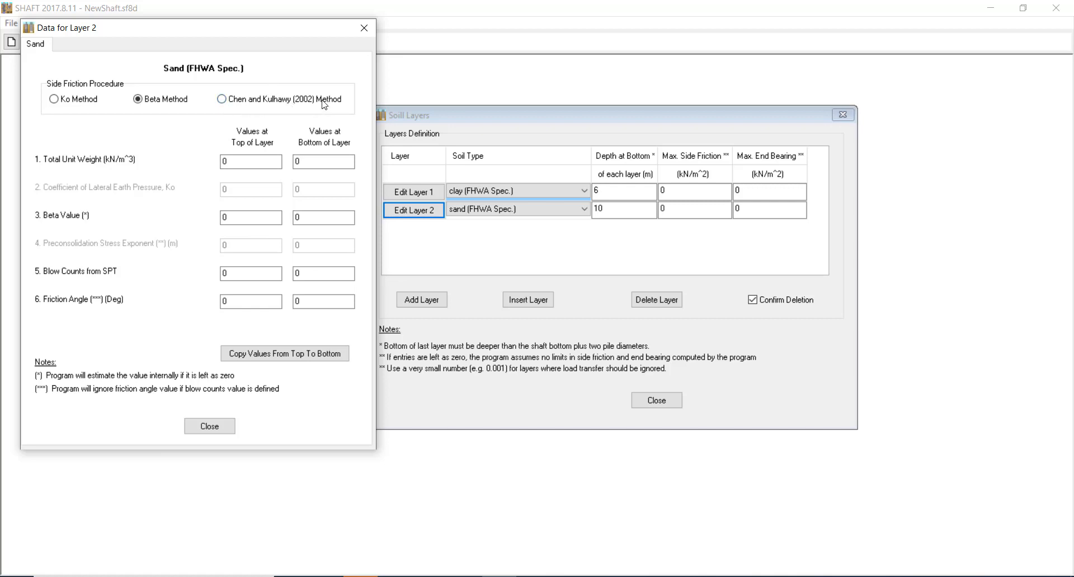
left_click(58, 103)
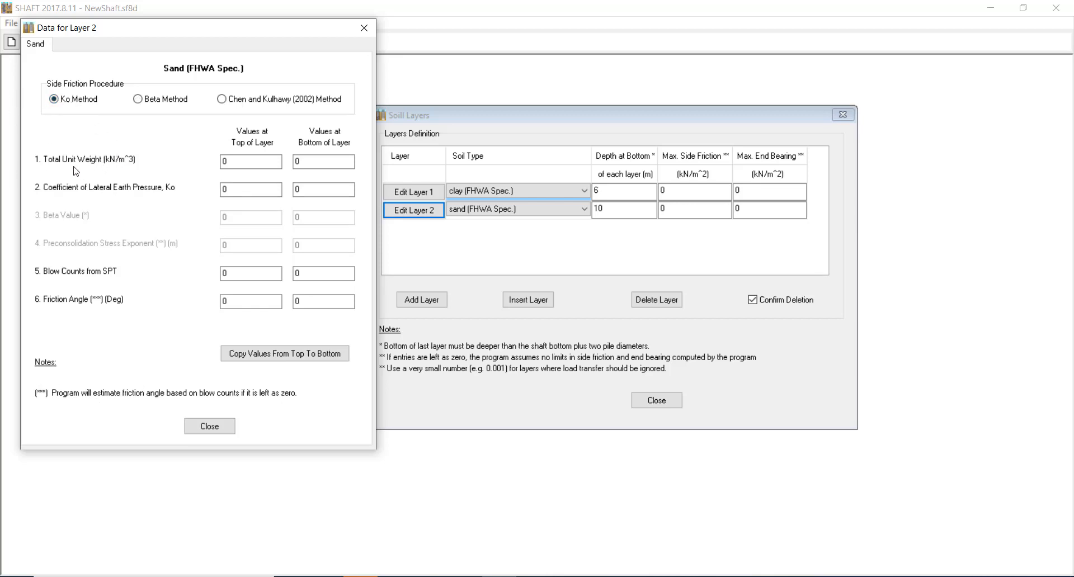
left_click(226, 166)
type("16.5")
key("Tab")
type("17.5")
key("Tab")
Set the sand layer's SPT blow counts to 45 at the top and 50 at the bottom
left_click(244, 301)
left_click(246, 275)
type("45")
left_click(308, 276)
type("50")
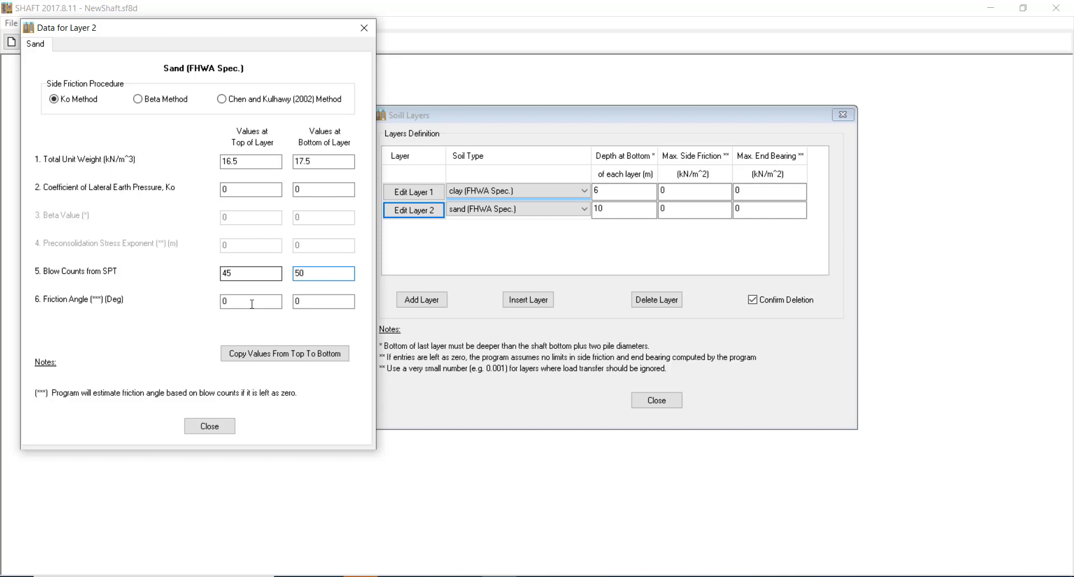
Set the sand layer's lateral earth pressure coefficient Ko to 0.5 at the top and 0.43 at the bottom, and close its data
left_click(250, 191)
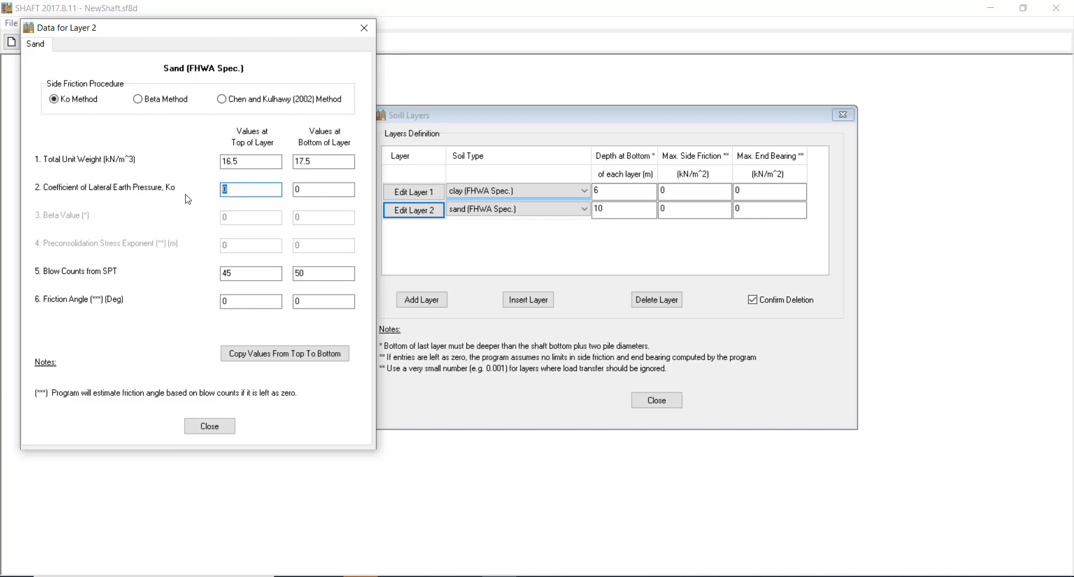
type("0.5")
double_click(295, 190)
type(".43")
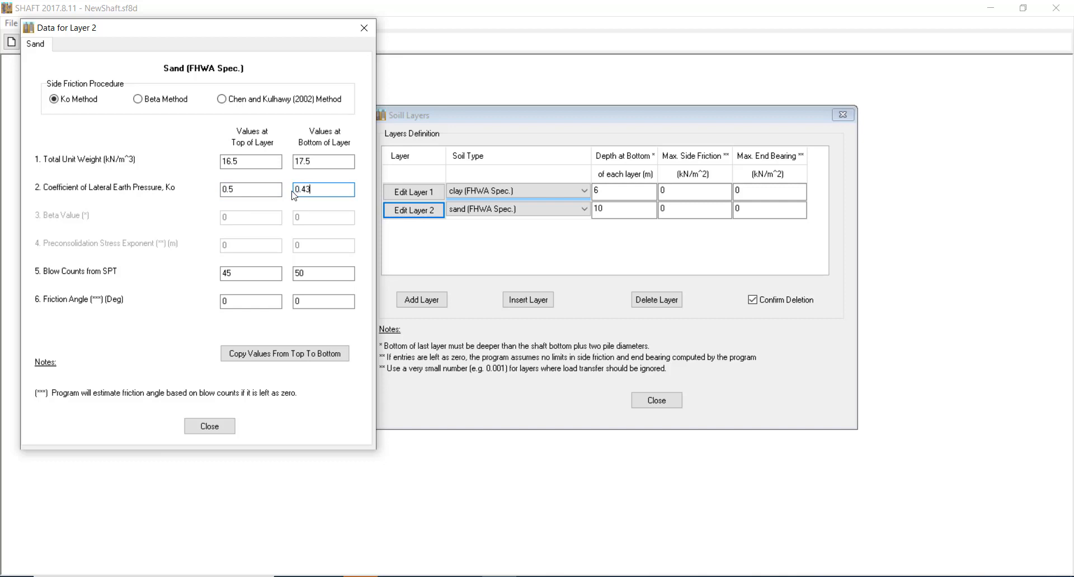
left_click(201, 428)
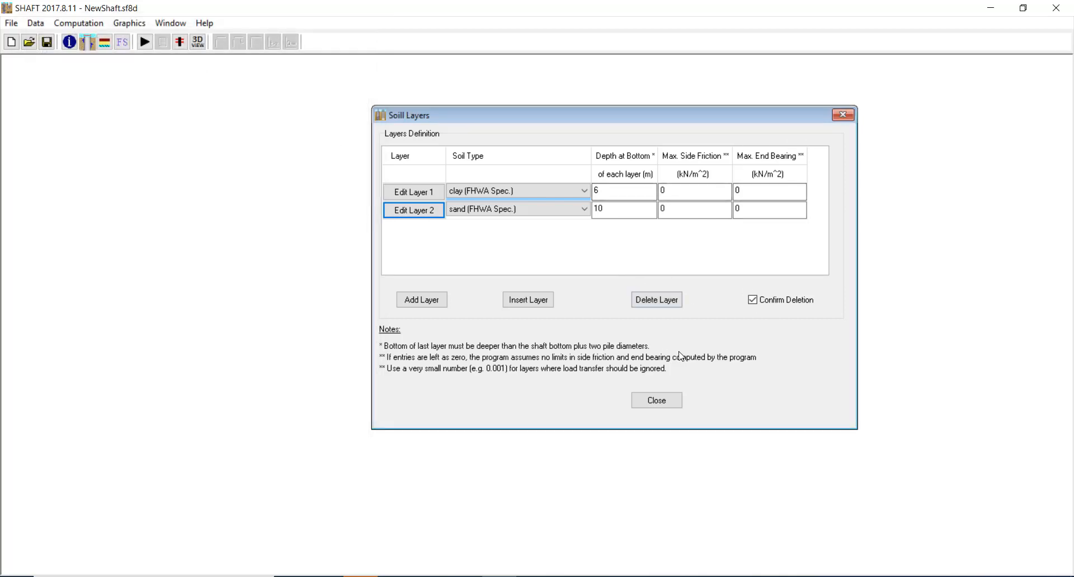
Close the soil layers definition and reopen it briefly to check both layers
left_click(676, 402)
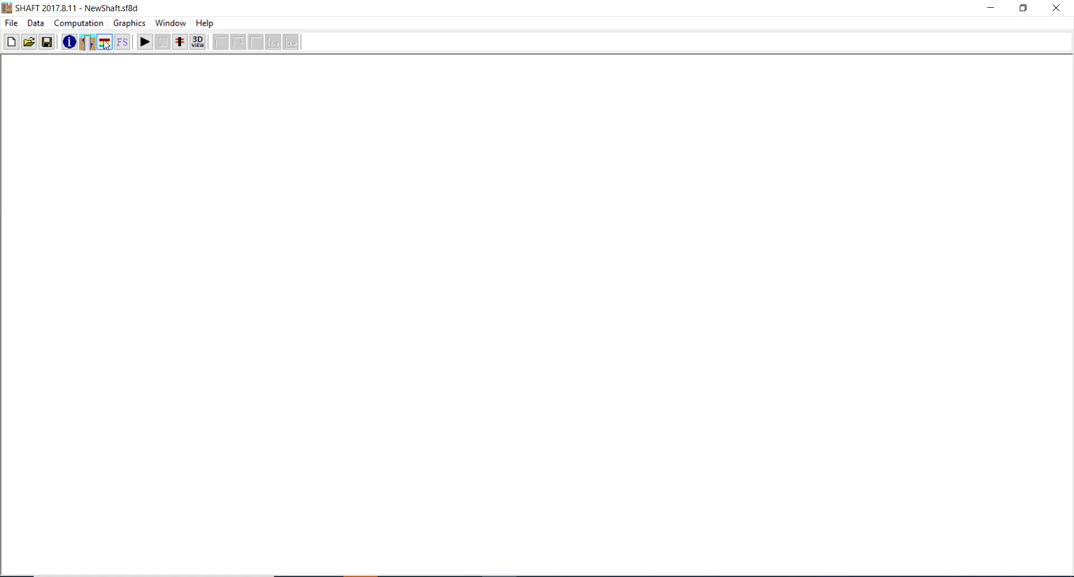
left_click(104, 43)
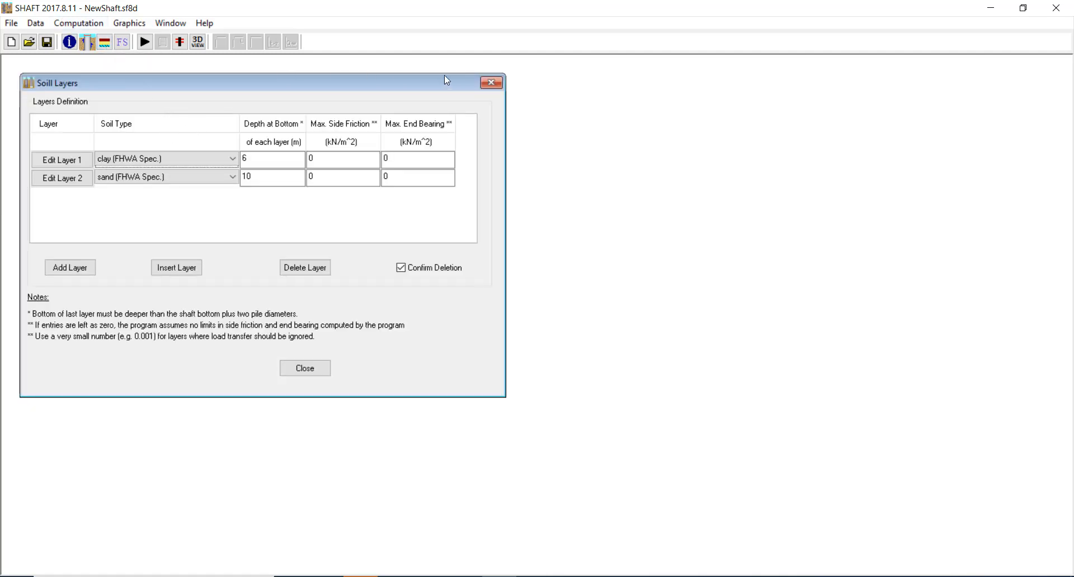
left_click(494, 84)
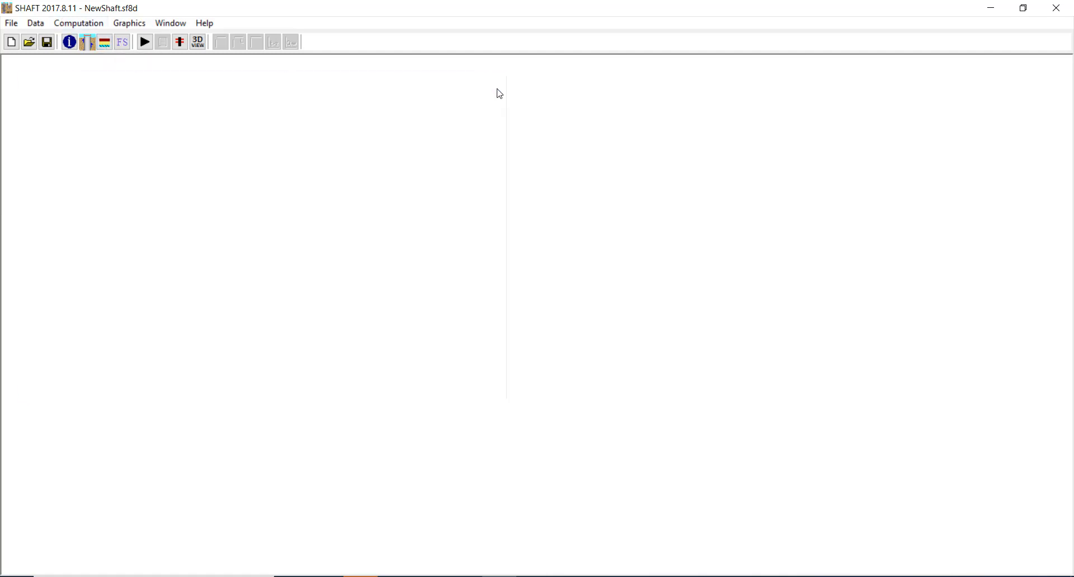
Set the factor of safety applied to the ultimate side friction to 3
left_click(122, 42)
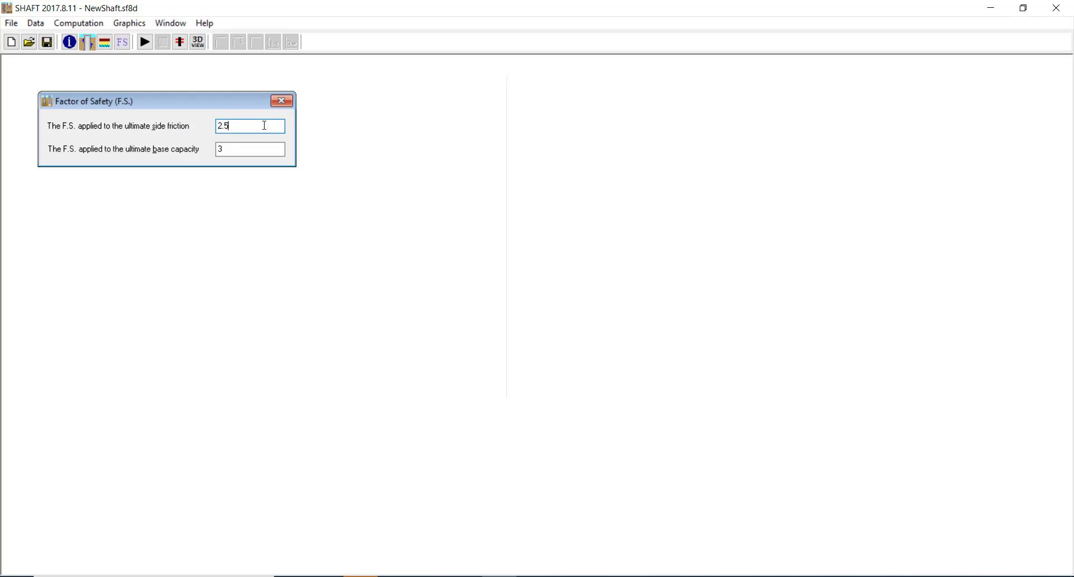
type("3")
left_click(283, 100)
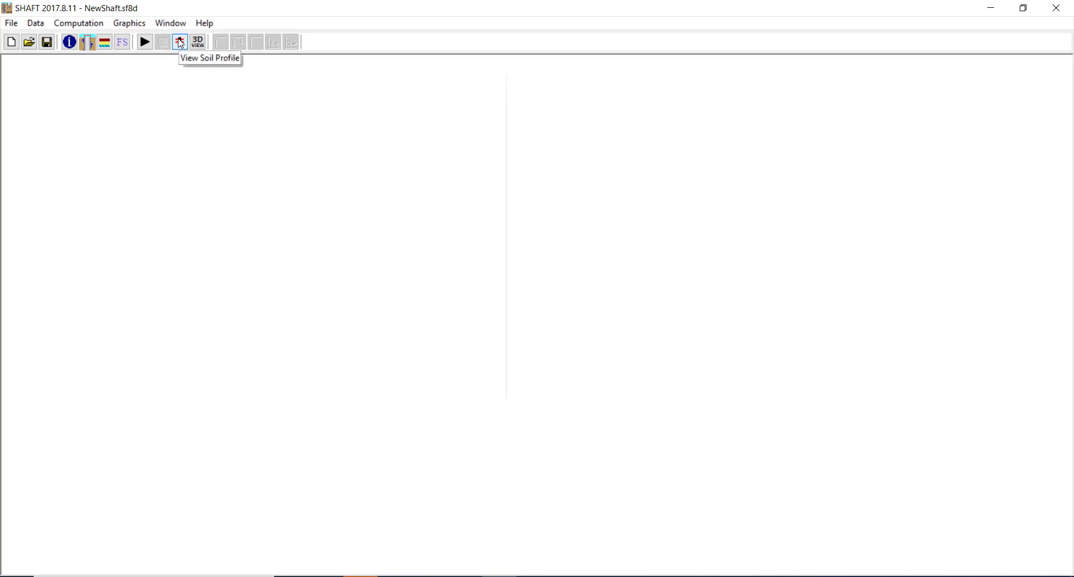
Examine the shaft and its soil layers in the soil profile and in the 3D view, closing each one
left_click(180, 43)
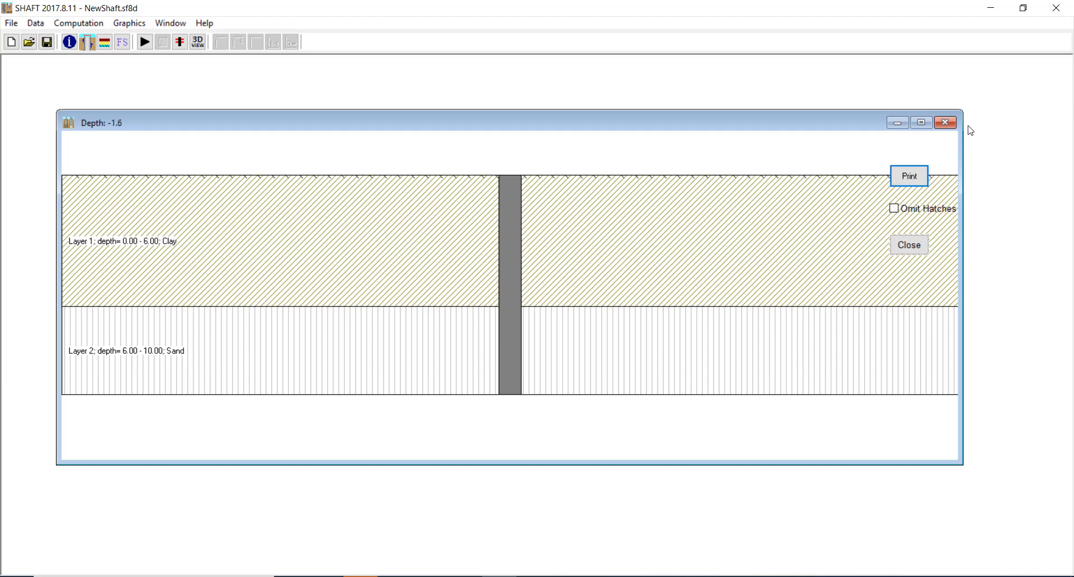
left_click(945, 122)
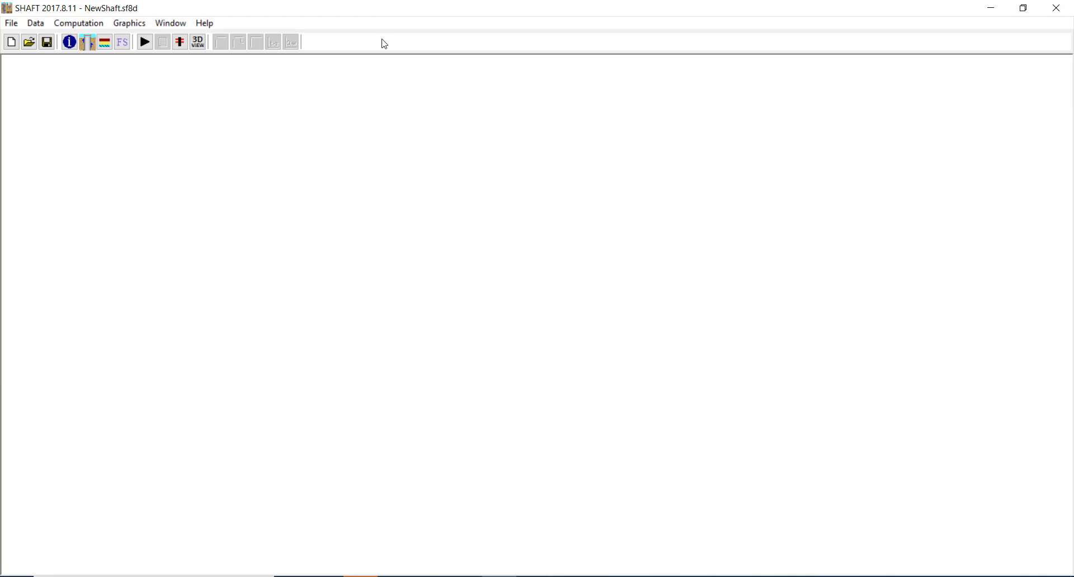
left_click(198, 42)
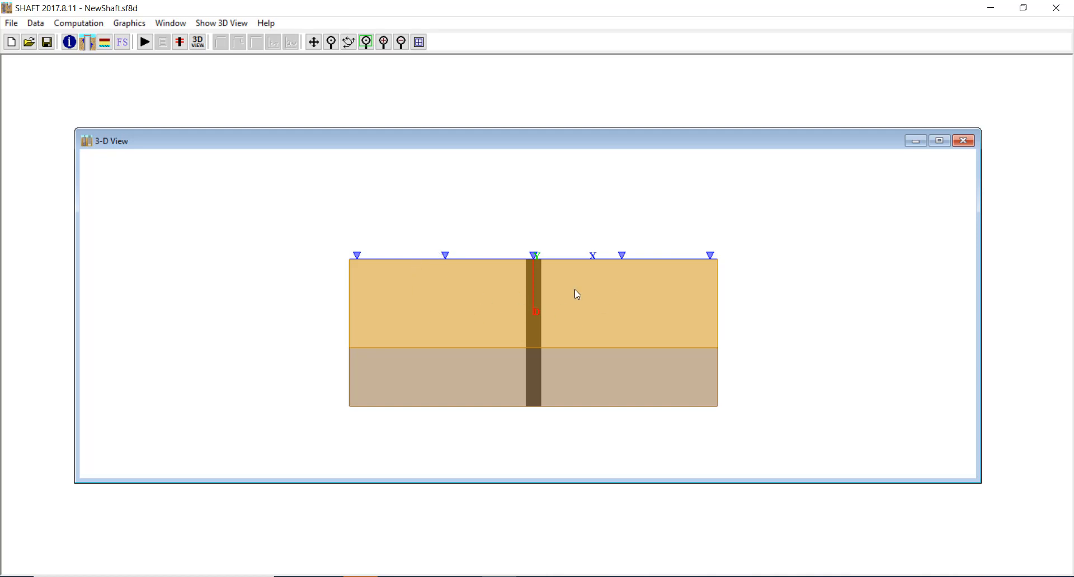
left_click(963, 141)
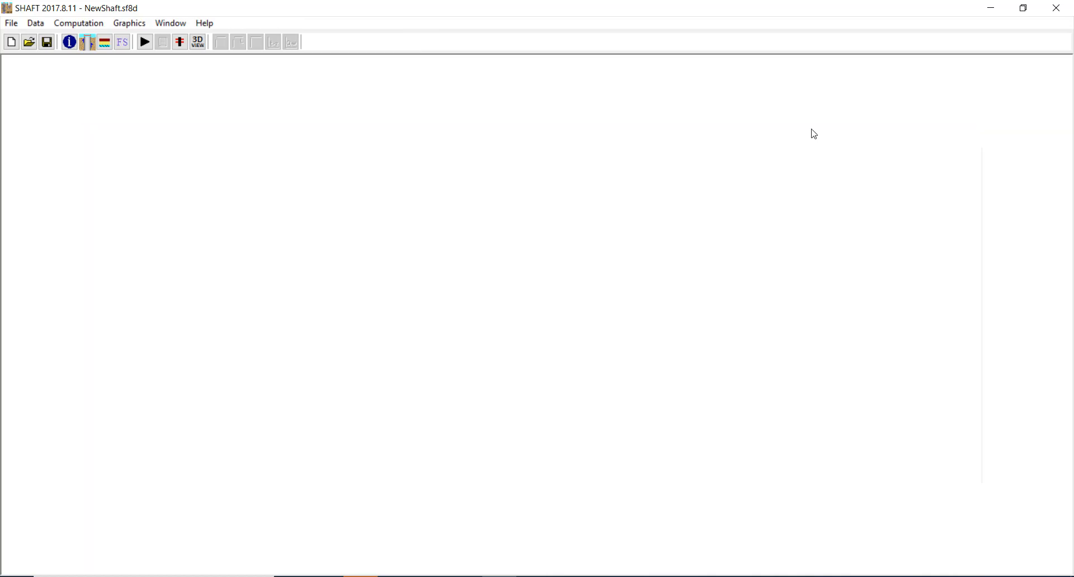
Switch the computation method to specifying the design load, and close its settings without entering a load
left_click(37, 24)
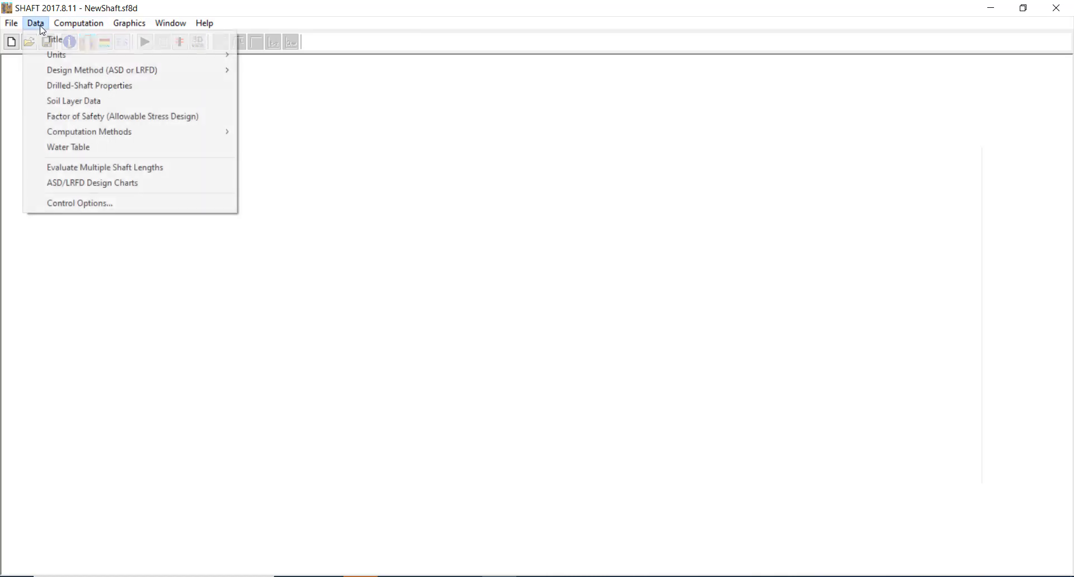
mouse_move(118, 75)
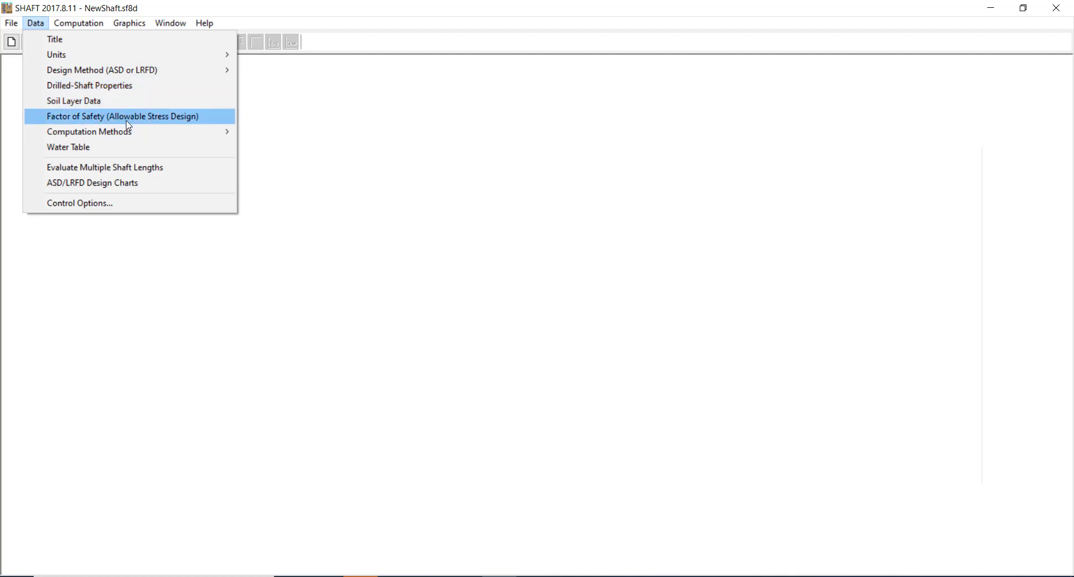
mouse_move(130, 130)
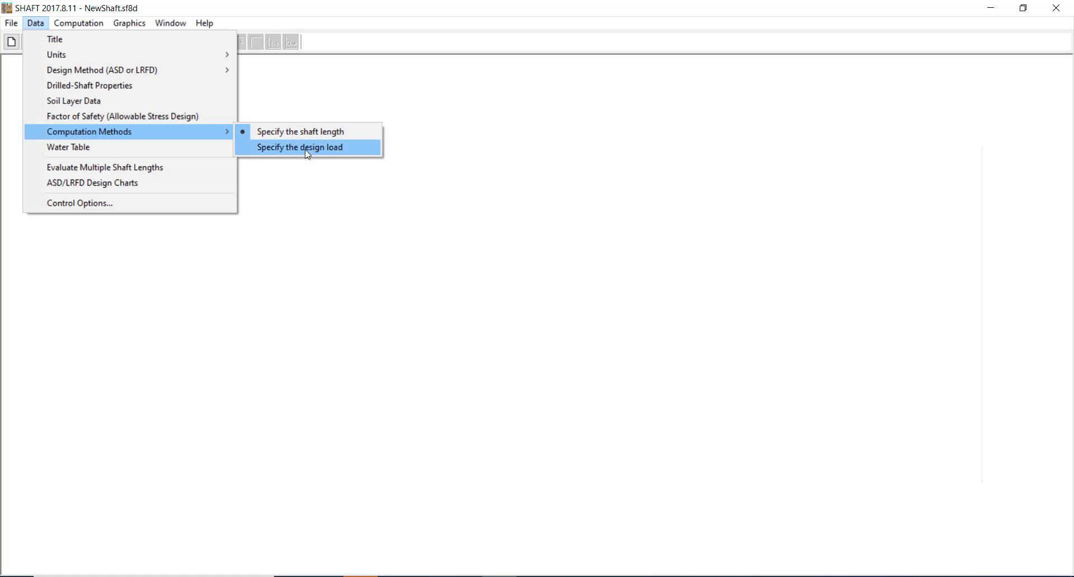
left_click(320, 148)
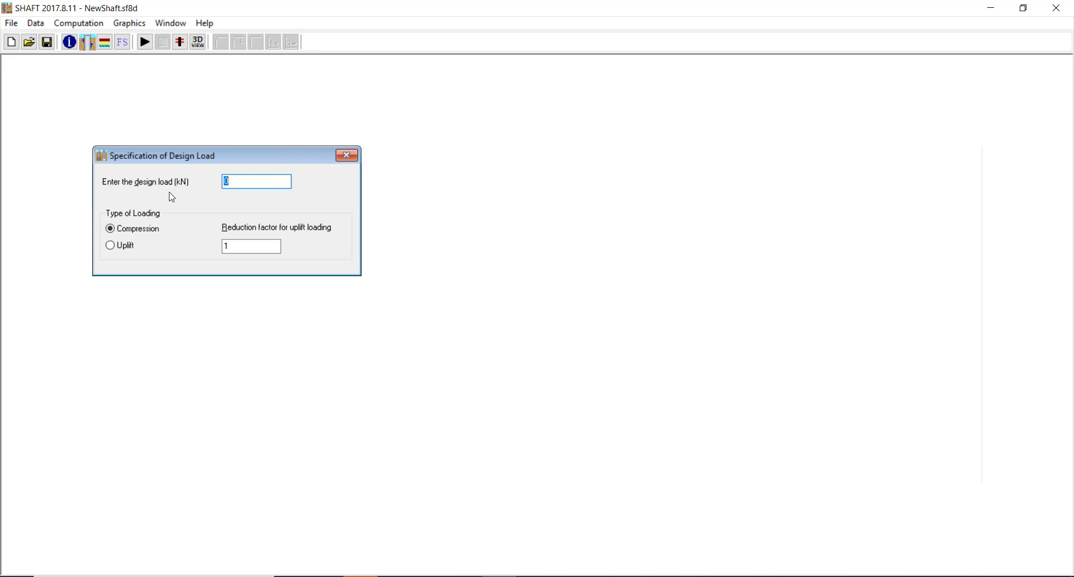
left_click(346, 156)
Set the computation method to specifying the shaft length, keeping compression loading, and close its settings
left_click(39, 25)
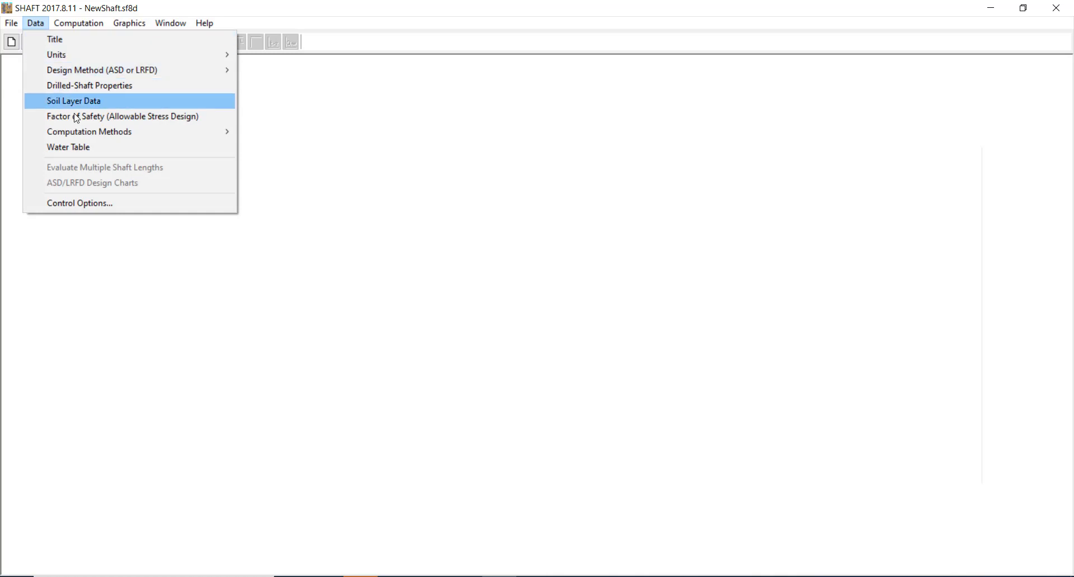
mouse_move(168, 132)
left_click(298, 135)
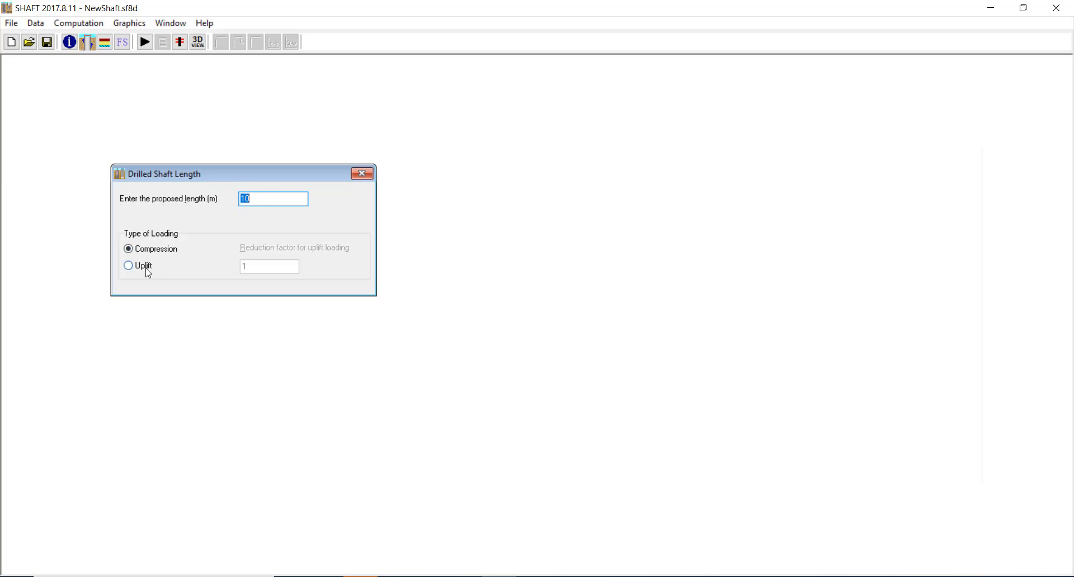
left_click(362, 175)
Check the depth entered for the water table and close its settings without changes
left_click(67, 29)
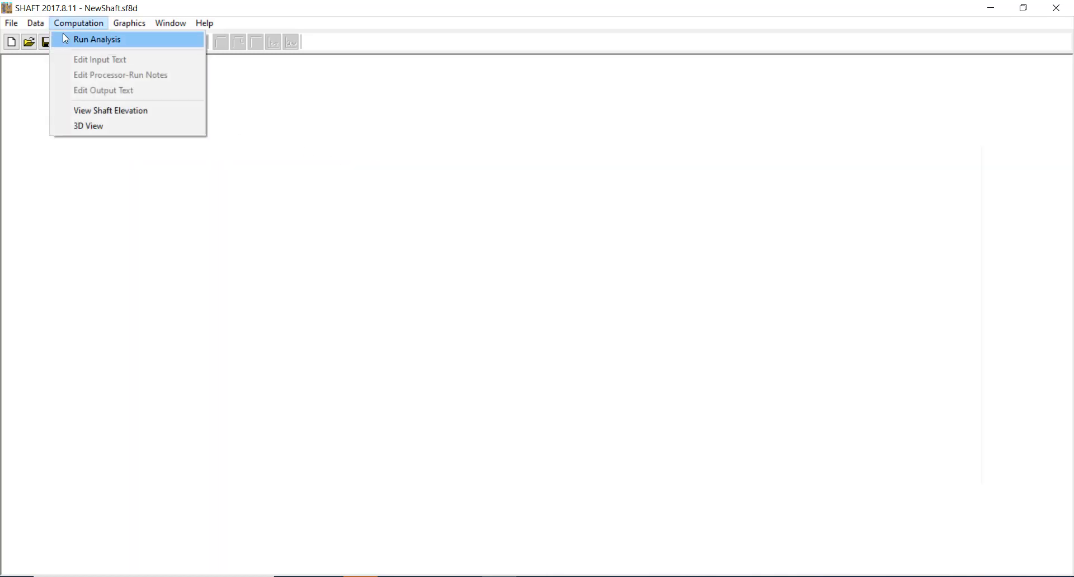
mouse_move(35, 23)
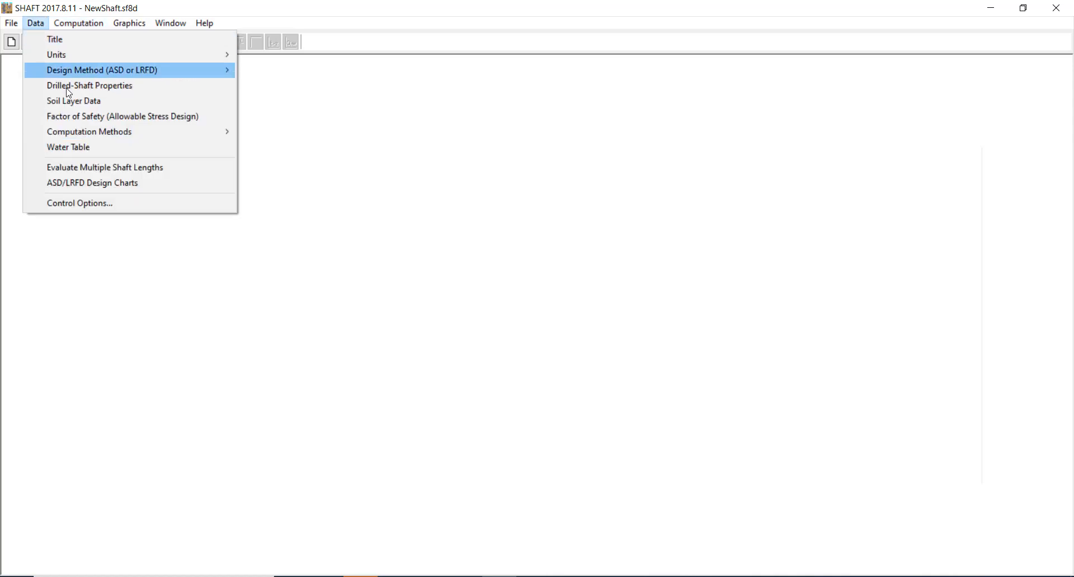
left_click(89, 148)
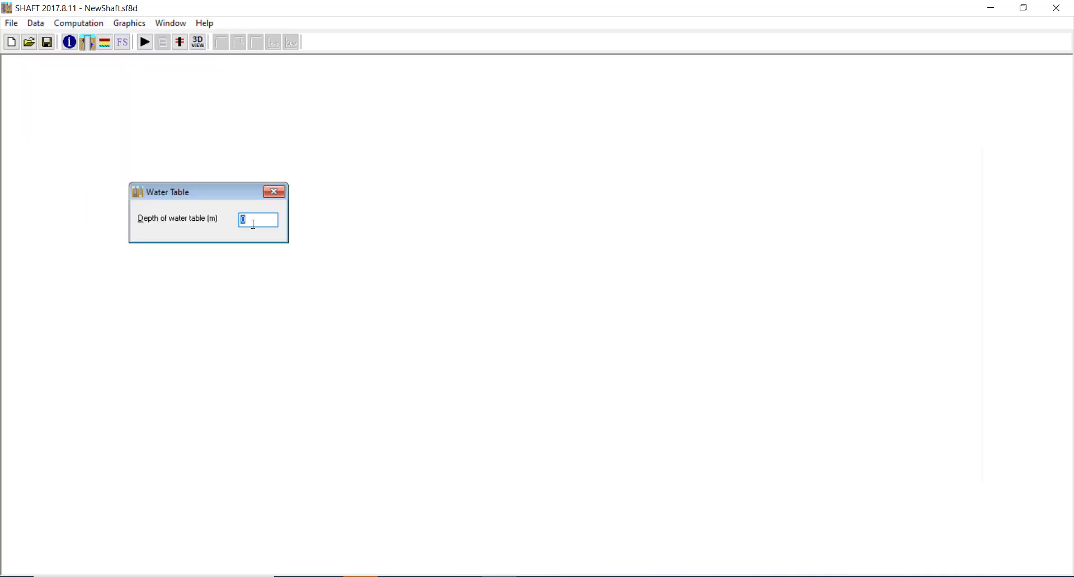
left_click(247, 221)
double_click(242, 218)
left_click(263, 191)
Check the soil profile and the water table in the shaft elevation and the 3D view, closing each one
left_click(180, 42)
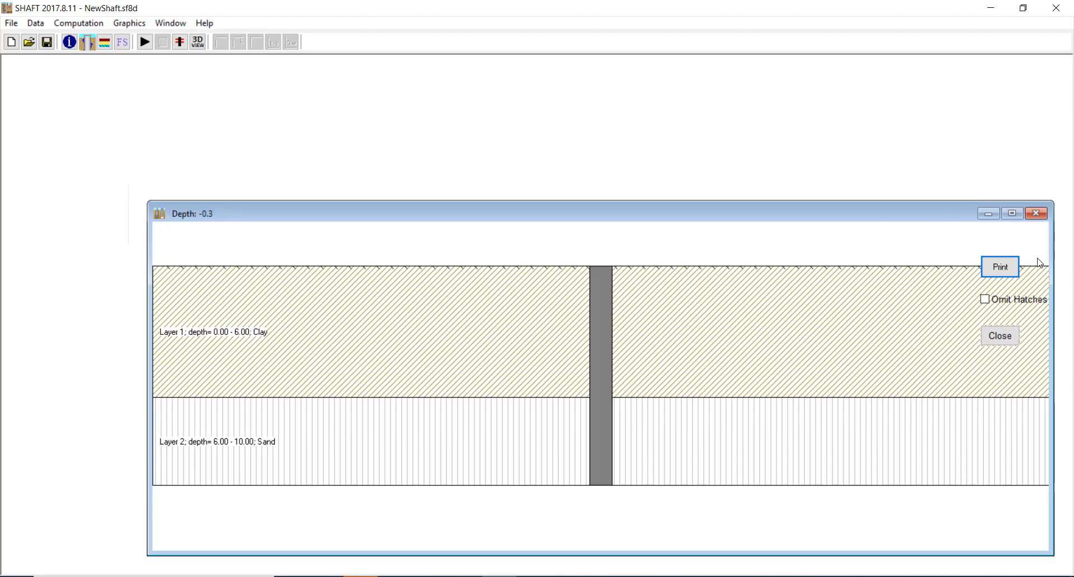
left_click(1036, 213)
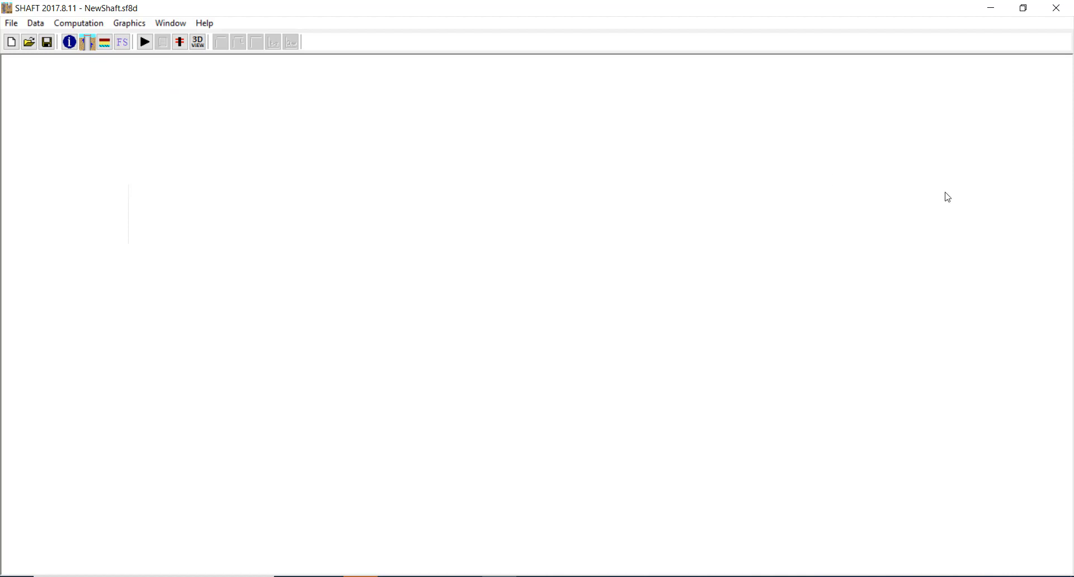
left_click(198, 42)
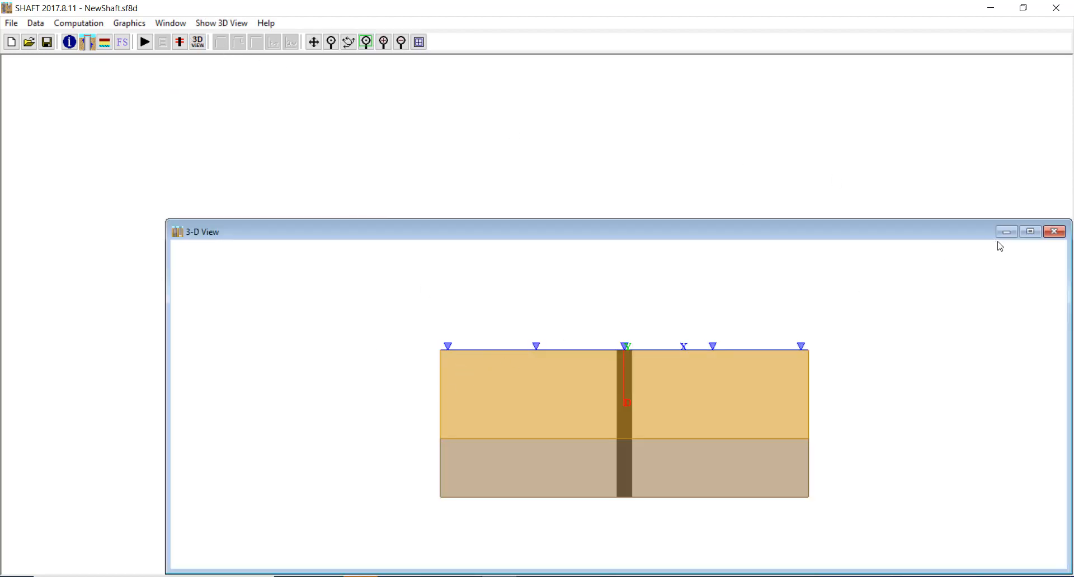
left_click(1054, 232)
Try a water table depth of -3 m and check its position in the 3D view
left_click(36, 23)
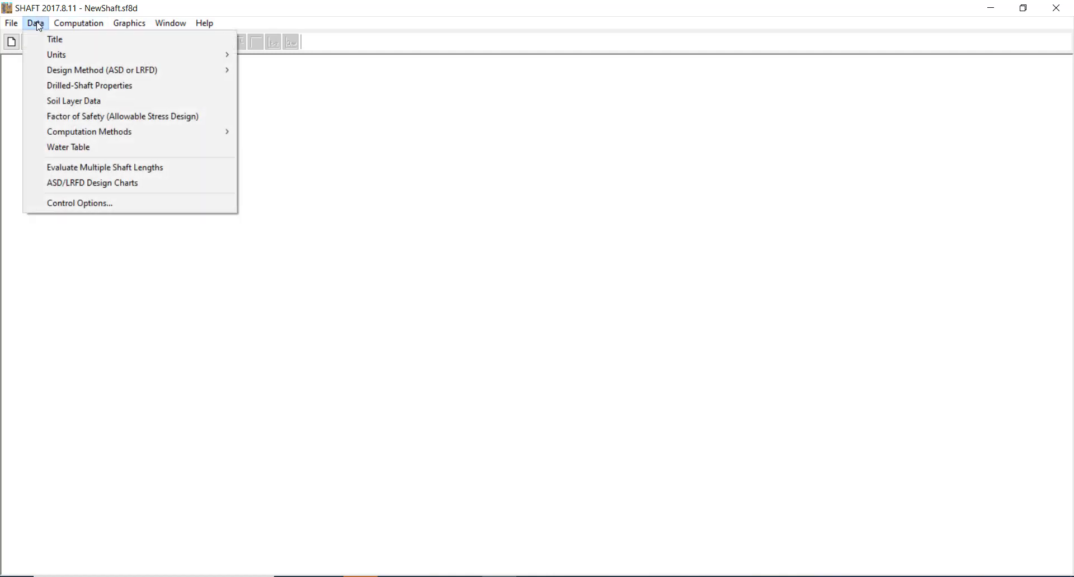
left_click(71, 149)
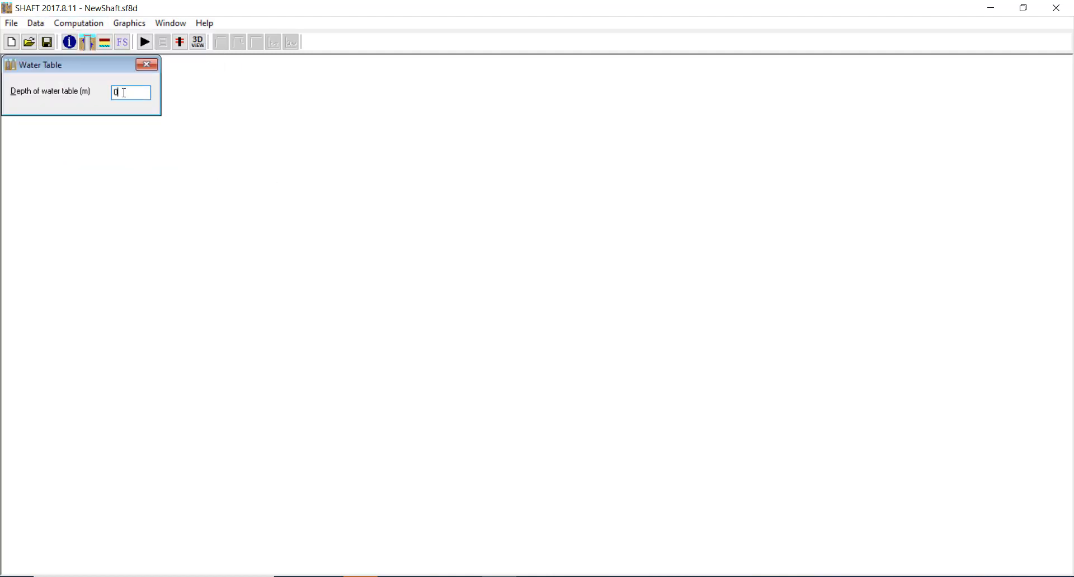
left_click_drag(123, 93, 45, 93)
type("0-3")
left_click_drag(141, 92, 82, 97)
type("-3")
left_click_drag(134, 93, 69, 93)
type("-")
left_click(146, 64)
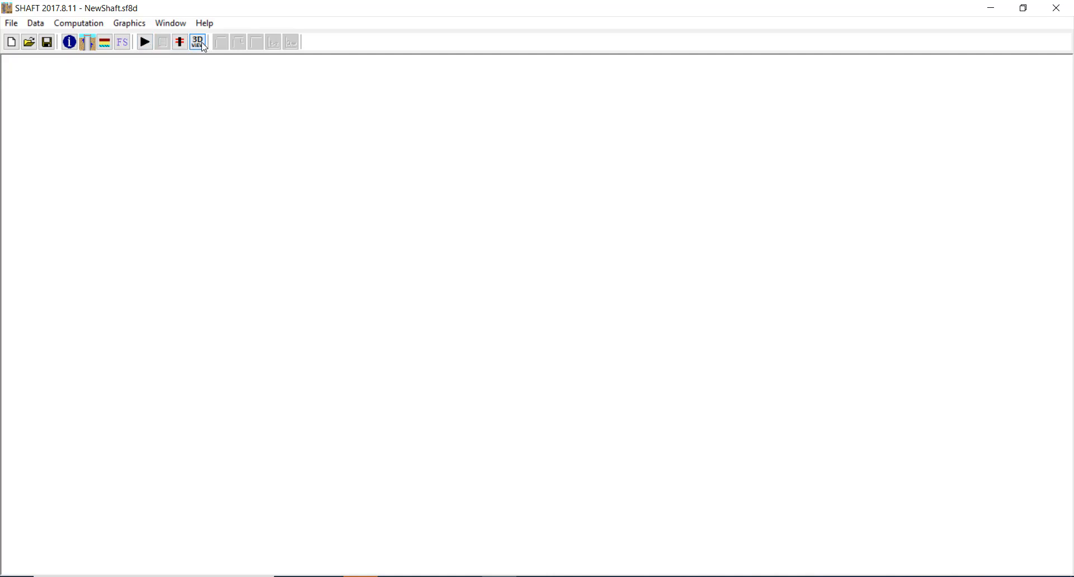
left_click(197, 42)
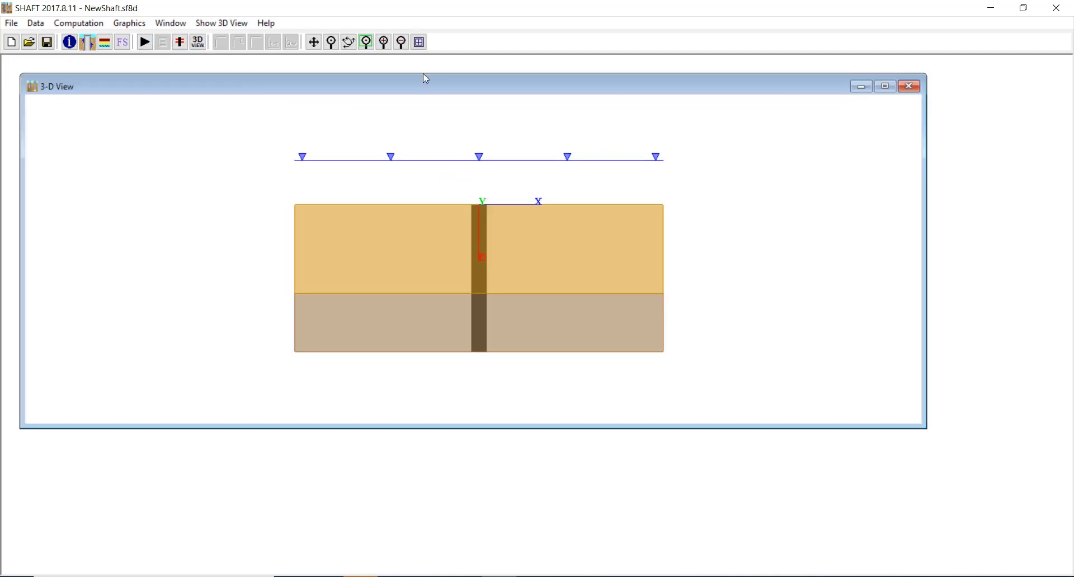
left_click(908, 86)
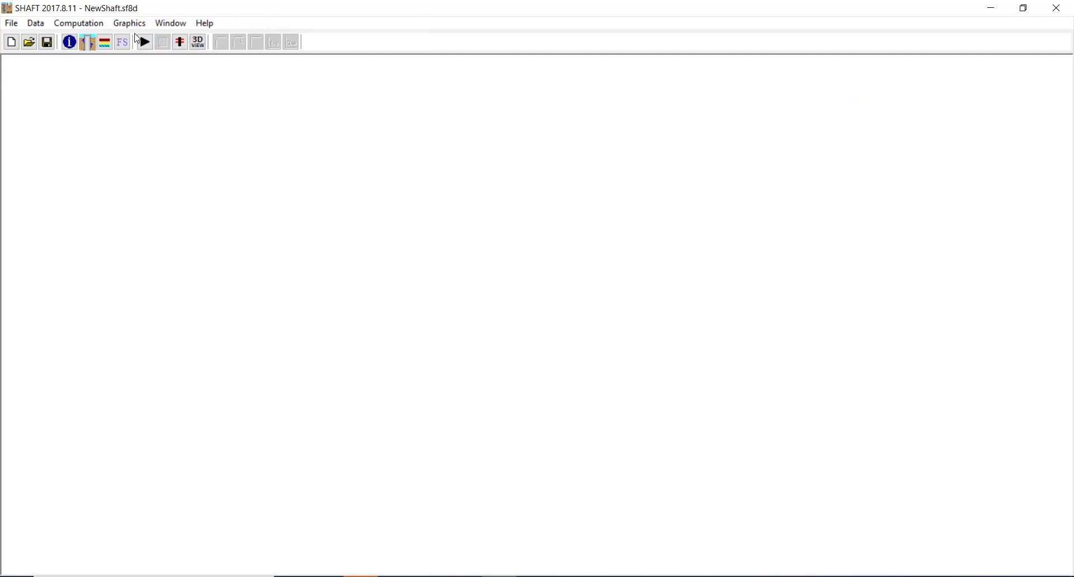
Set the water table depth to 3 m and check its position in the 3D view
left_click(37, 24)
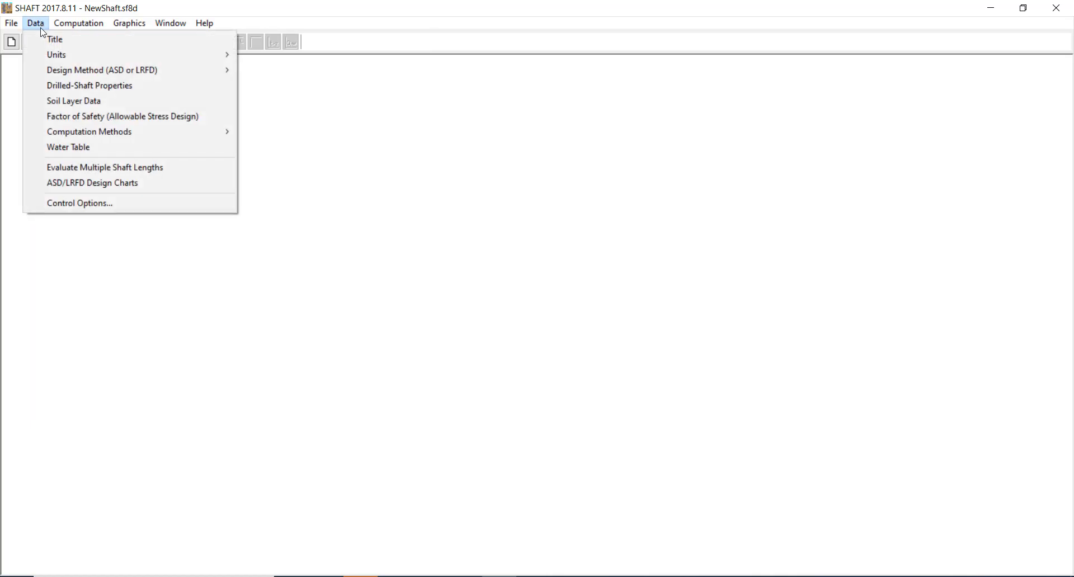
left_click(66, 148)
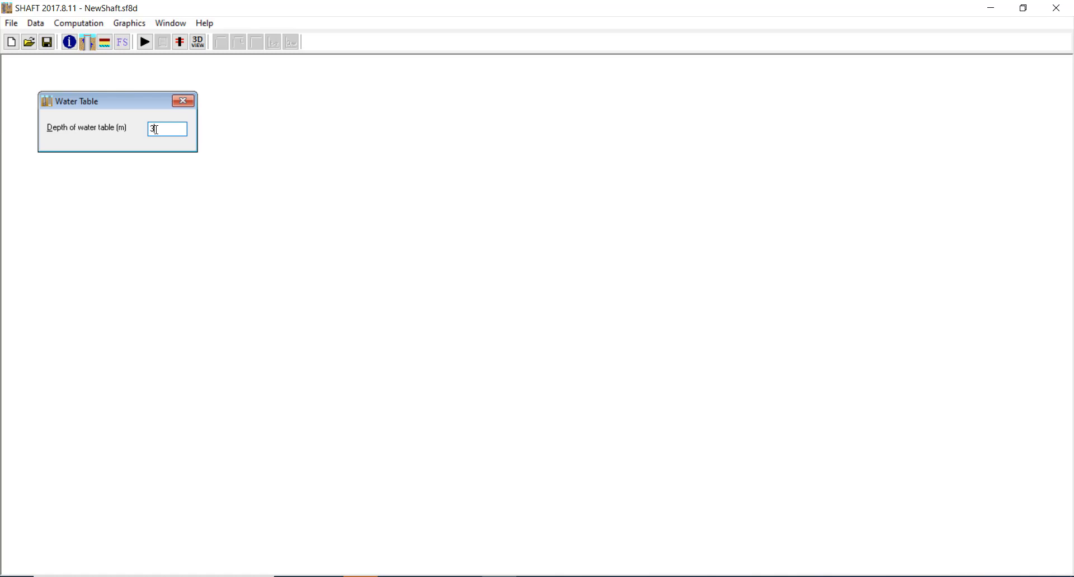
left_click(183, 101)
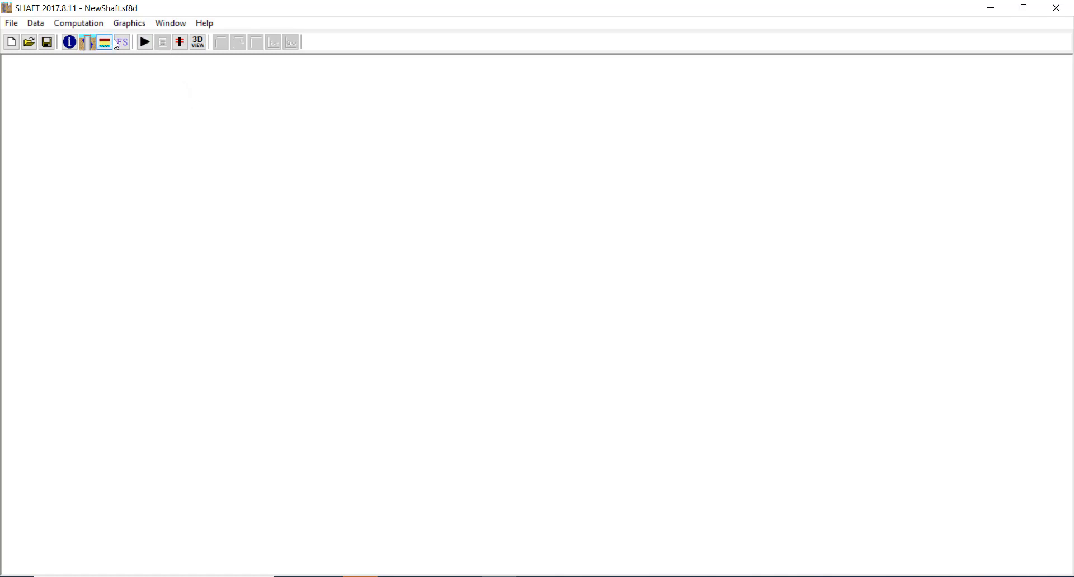
left_click(198, 42)
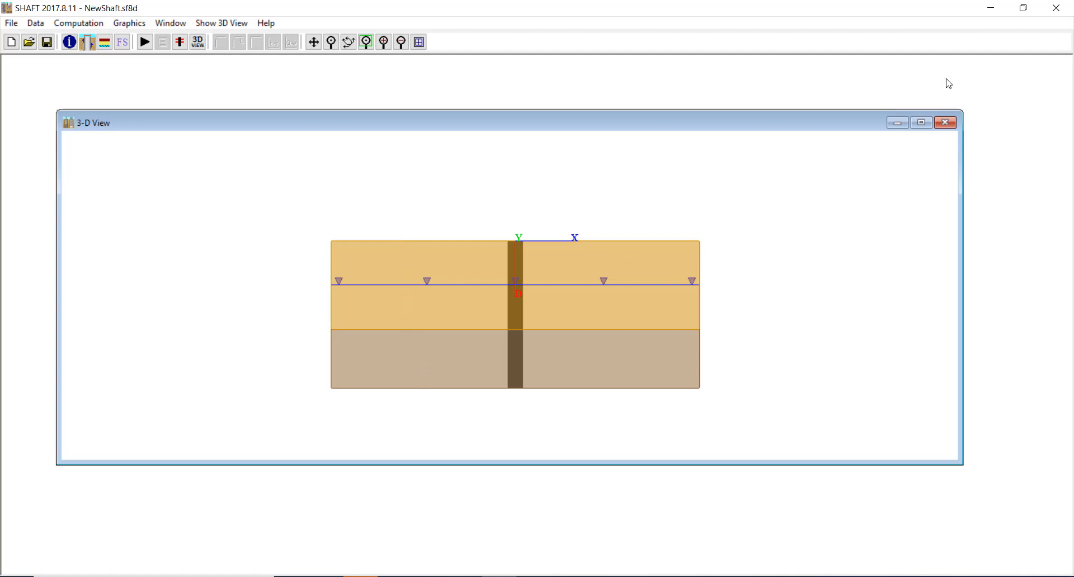
left_click(945, 123)
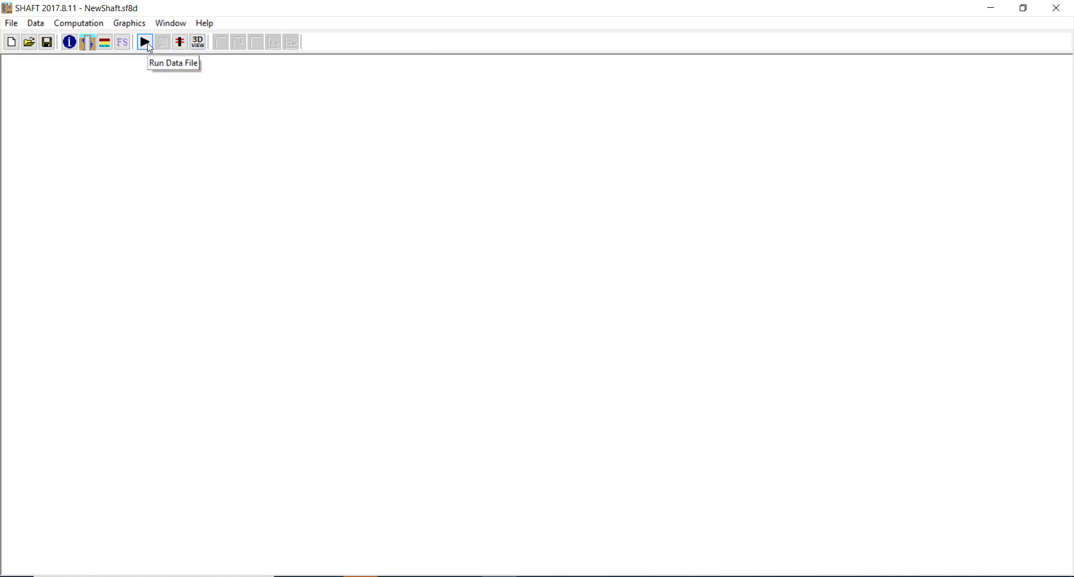
Start the analysis run and browse to the _Stuff folder on DATA (D:) as the save location
left_click(145, 43)
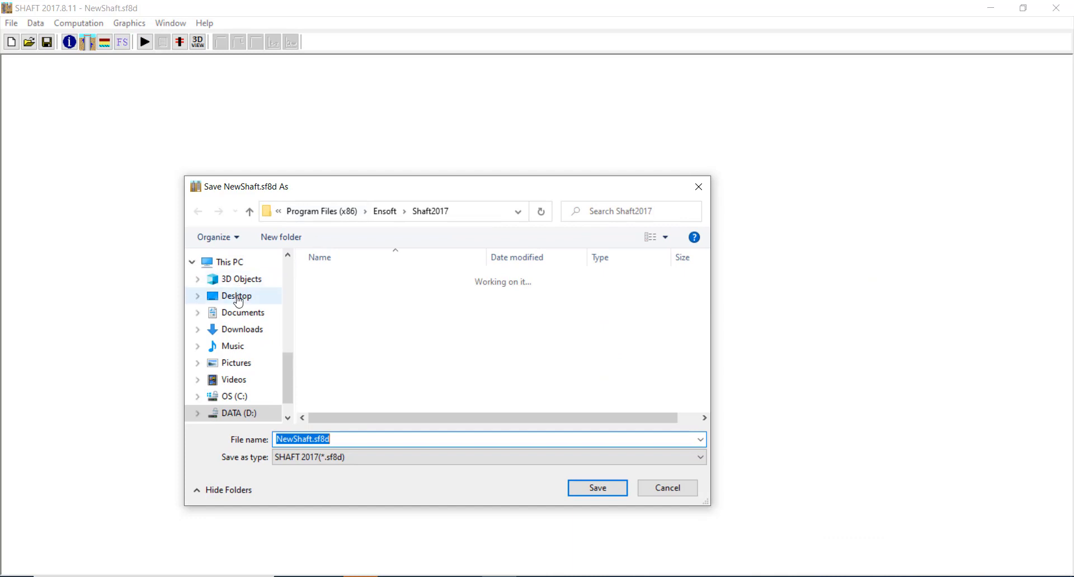
left_click(249, 414)
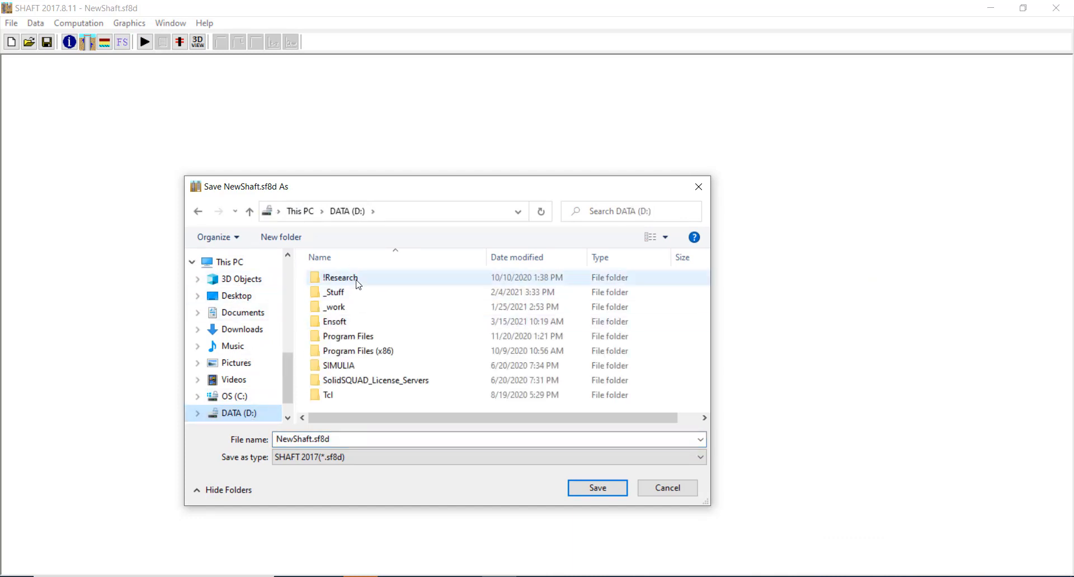
double_click(346, 294)
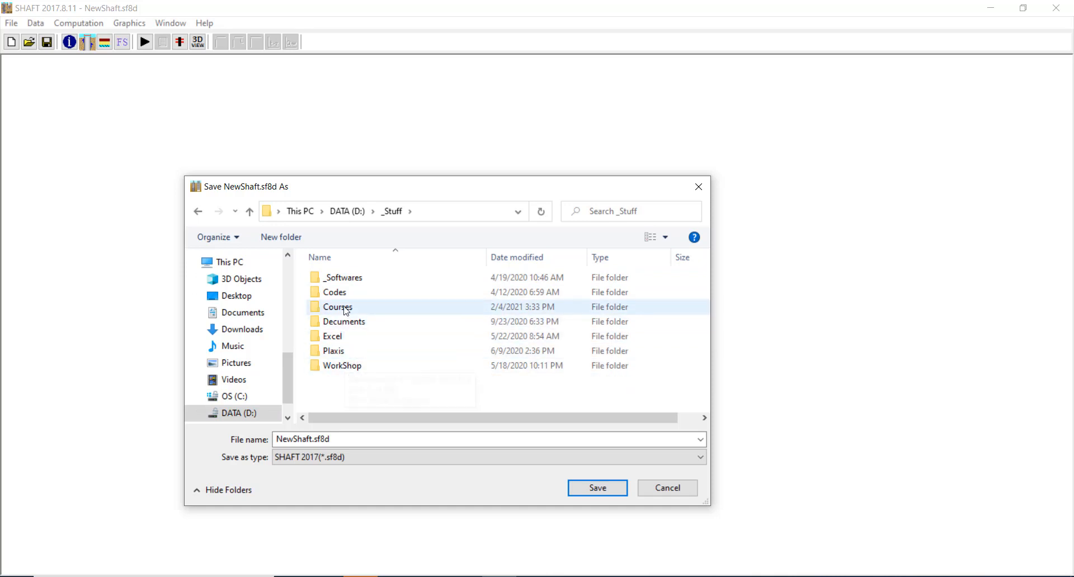
double_click(346, 308)
right_click(343, 317)
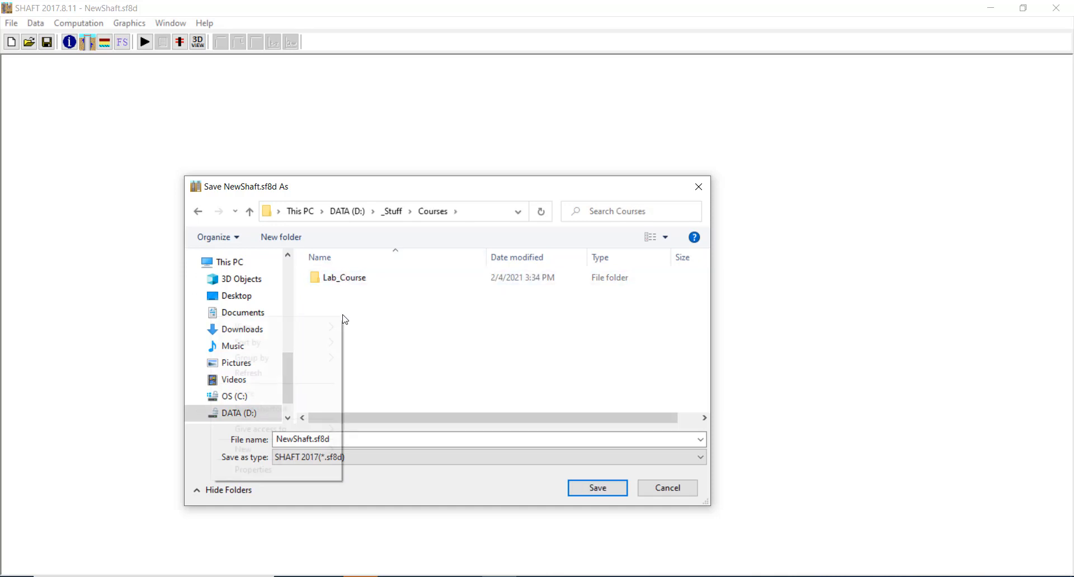
left_click(395, 215)
Create a folder named Shaft inside _Stuff and open it
right_click(343, 391)
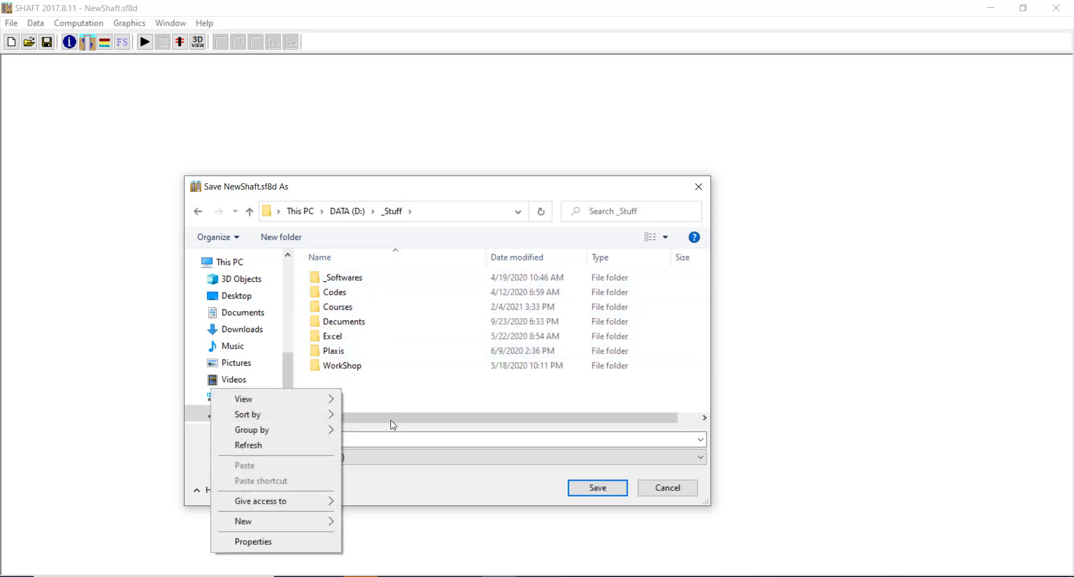
mouse_move(313, 521)
left_click(395, 336)
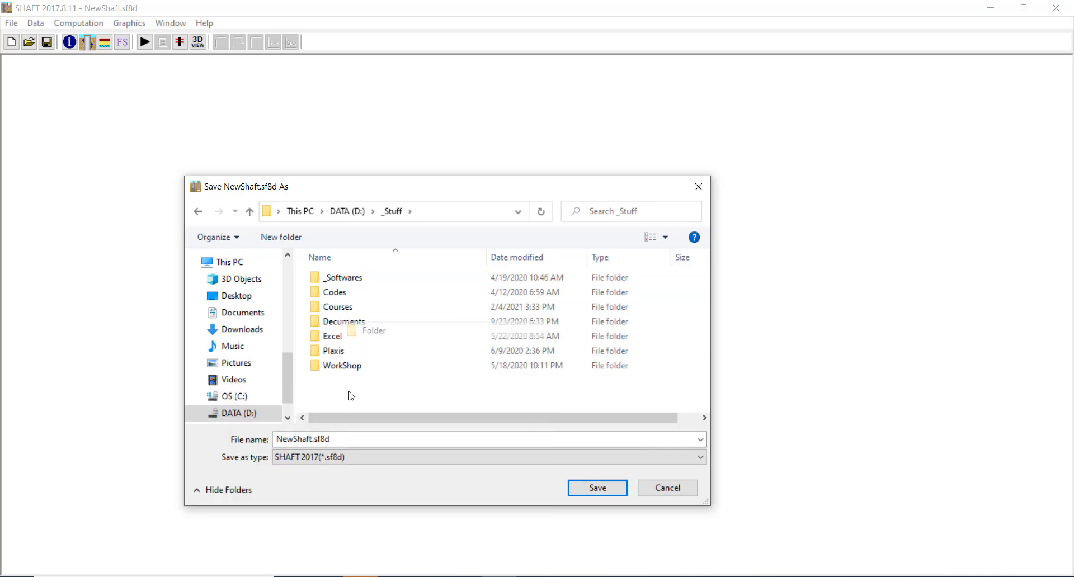
type("Shafts")
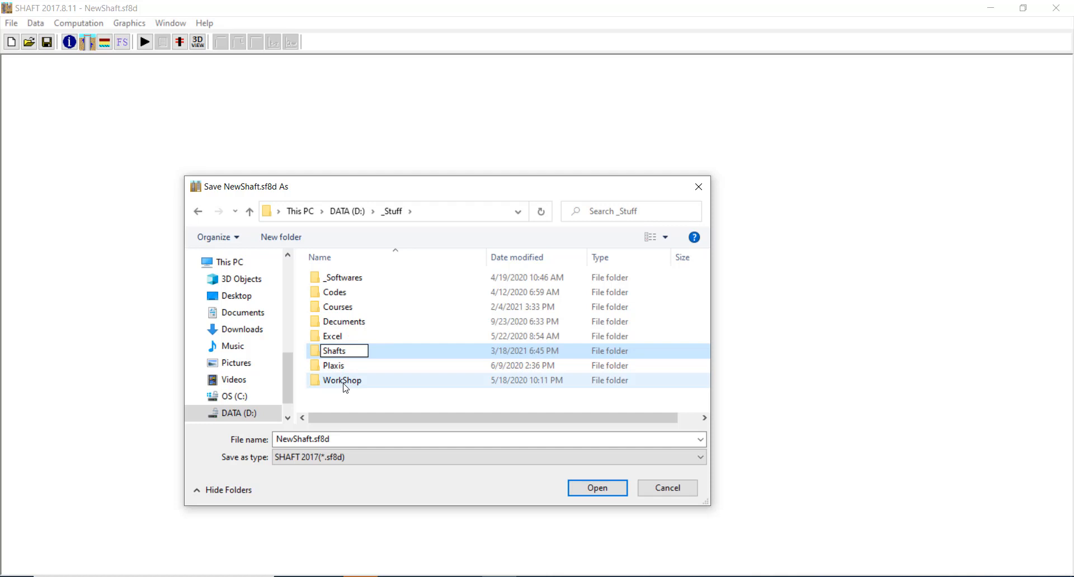
key("BackSpace")
key("Return")
key("Return")
Save the model as Project_1.sf8d in the Shaft folder and dismiss the warning
left_click(310, 438)
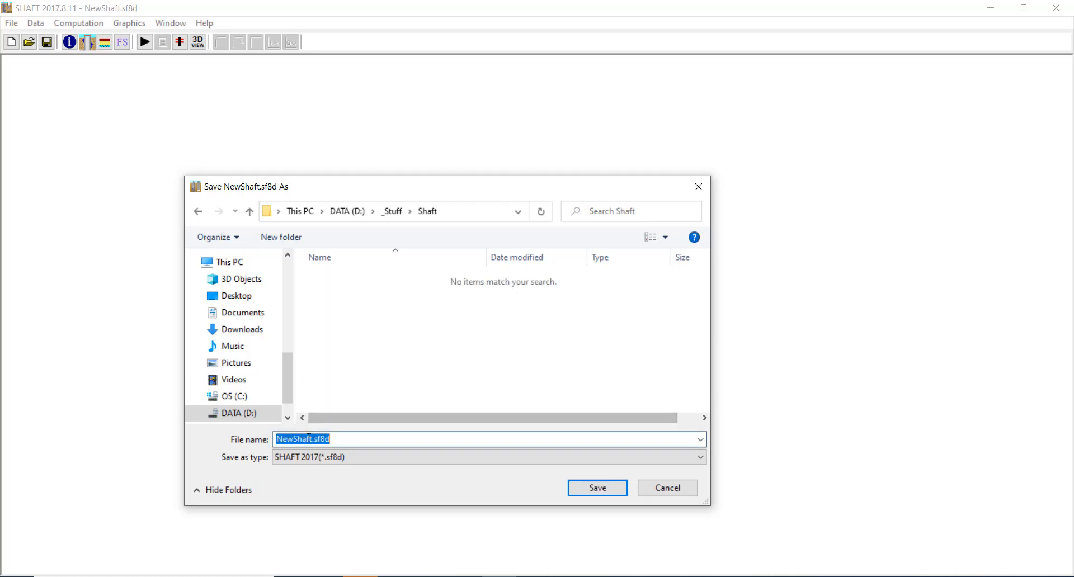
left_click_drag(313, 439, 257, 443)
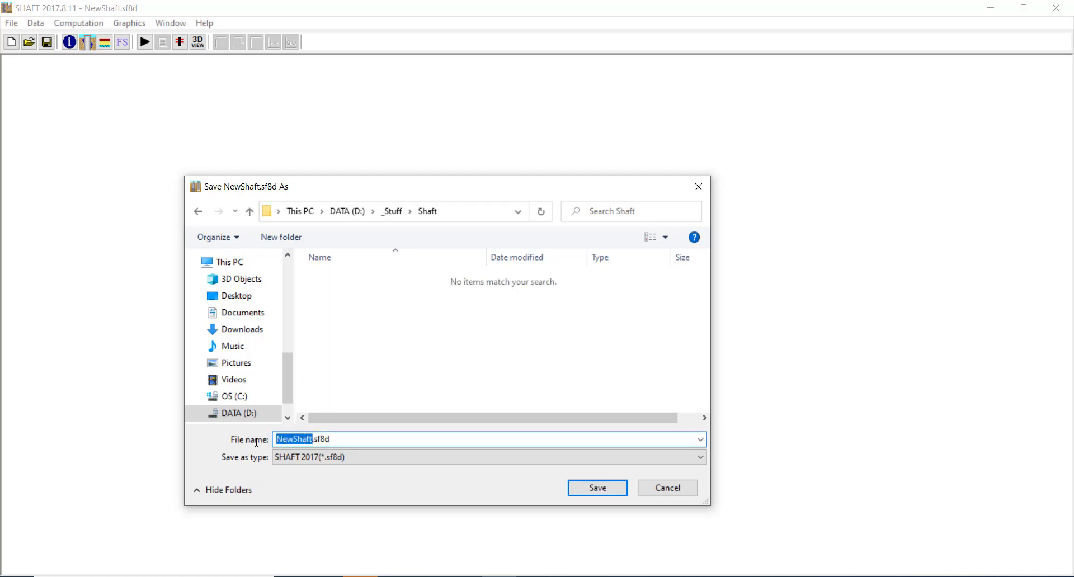
type("Project_1")
key("Return")
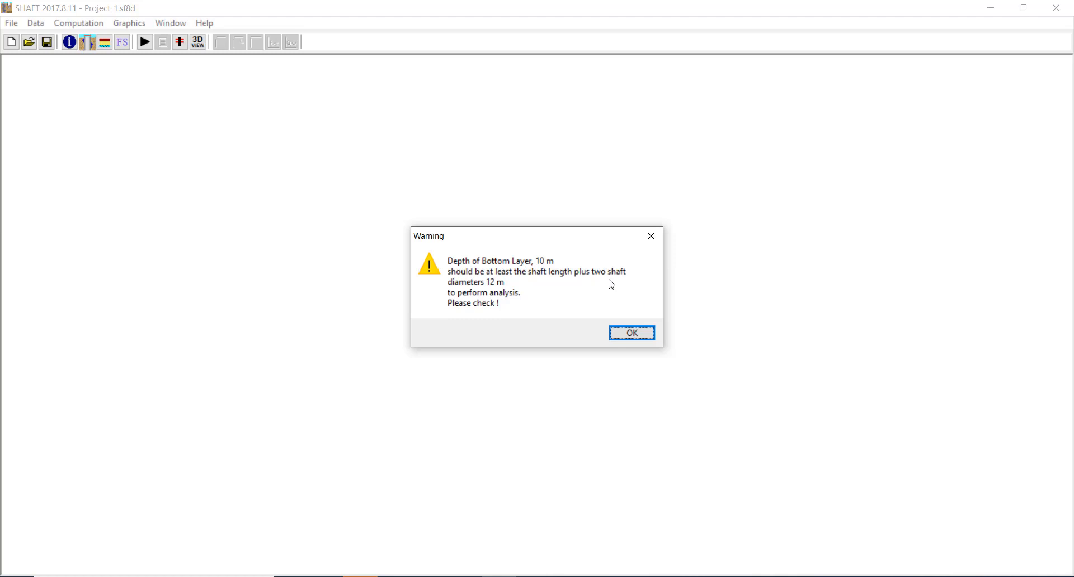
left_click(618, 333)
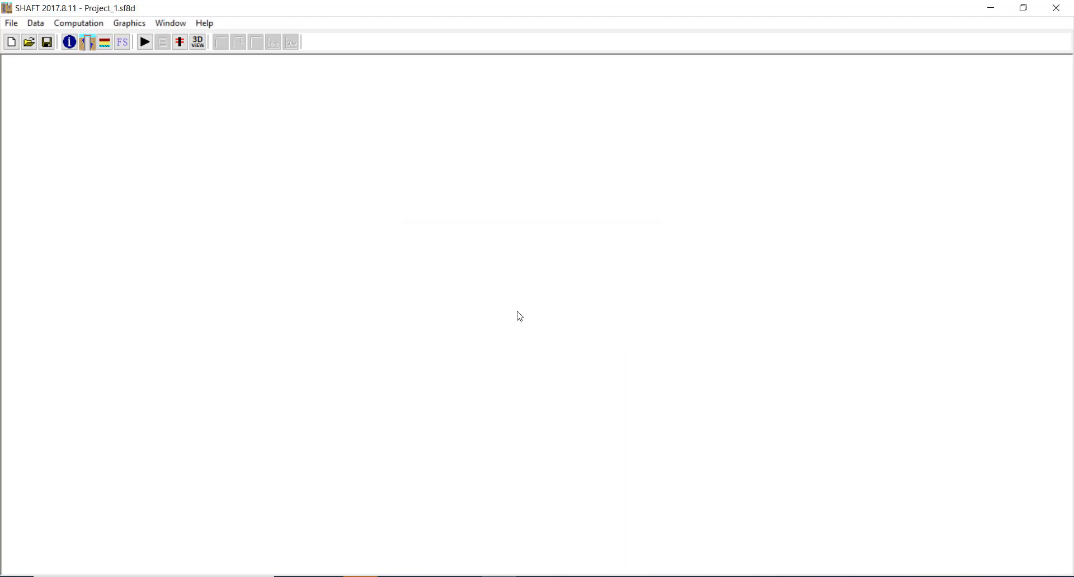
Set the bottom depth of the sand layer to 15 m in the soil layers definition
left_click(105, 42)
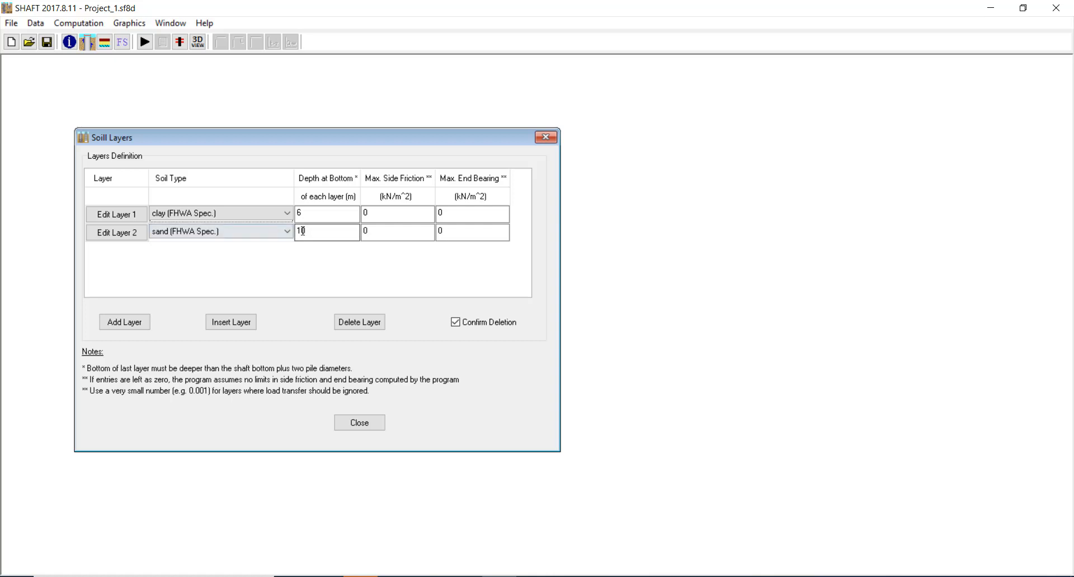
left_click(306, 229)
left_click(303, 221)
left_click_drag(307, 231, 296, 231)
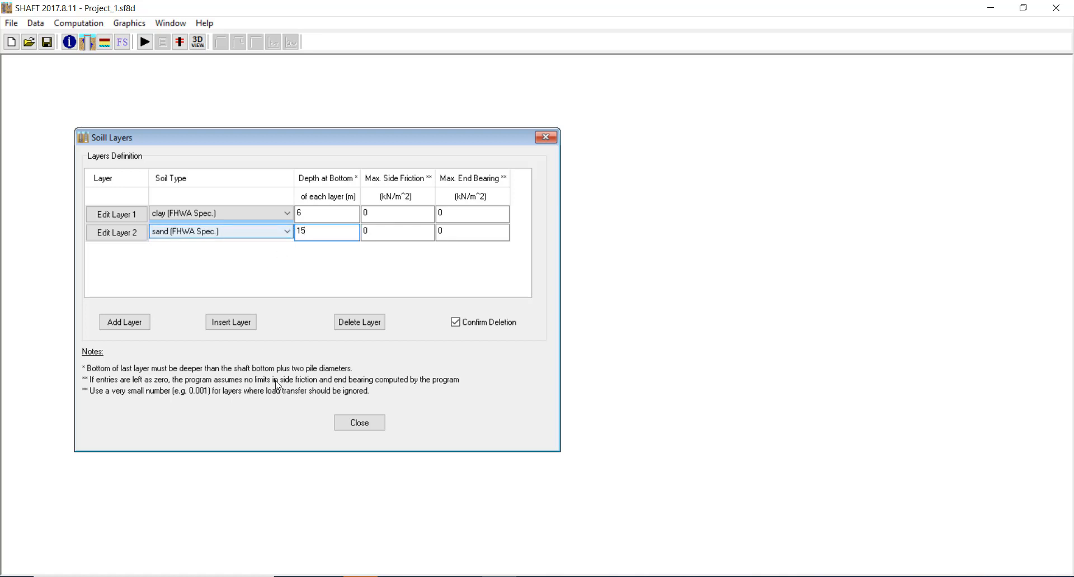
Set the bottom depth of the sand layer to 20 m, run the analysis and dismiss the completion message
left_click_drag(329, 230, 296, 232)
type("20")
left_click(358, 423)
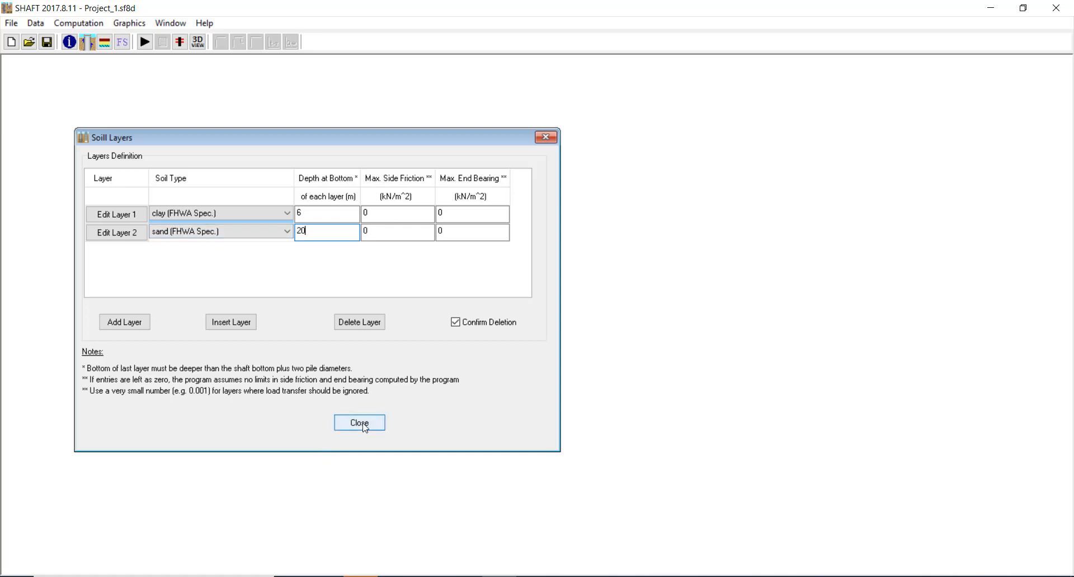
left_click(144, 42)
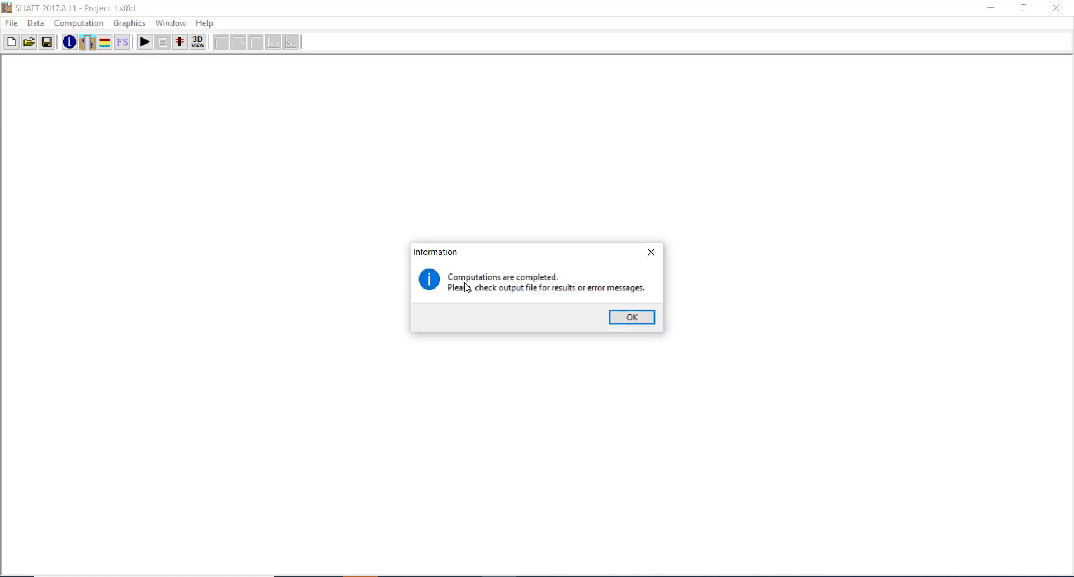
left_click(634, 316)
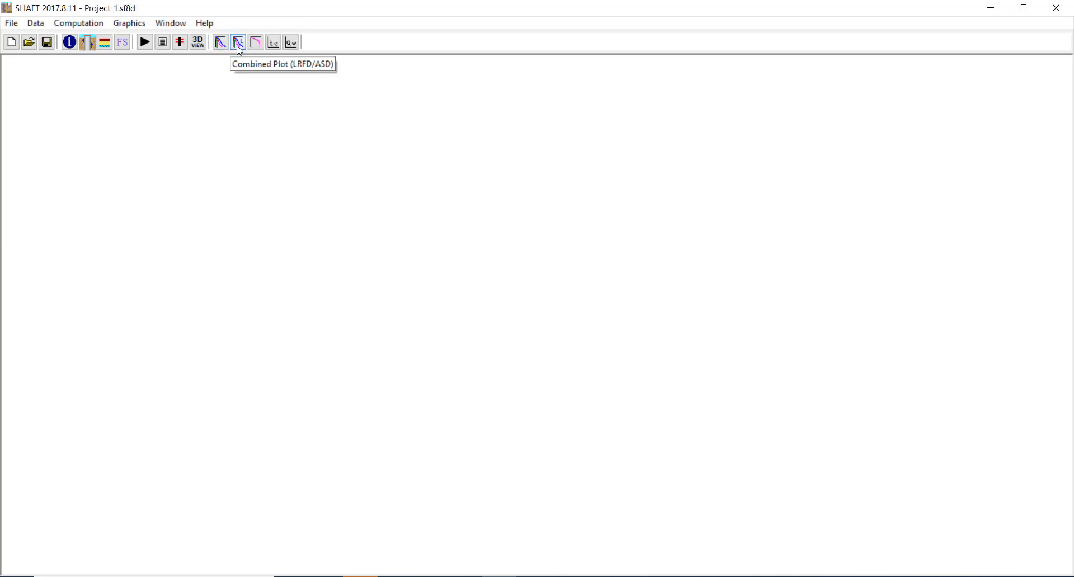
Review the ultimate and ASD/LRFD combined capacity plots, the averaged load-settlement plot, and the t-z and Q-w curves
left_click(217, 46)
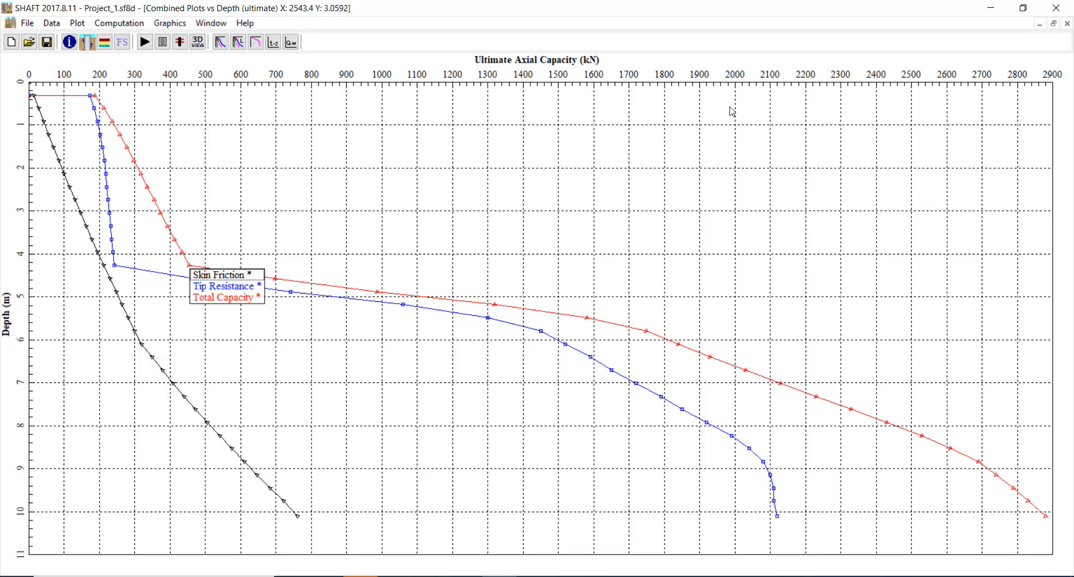
left_click(239, 44)
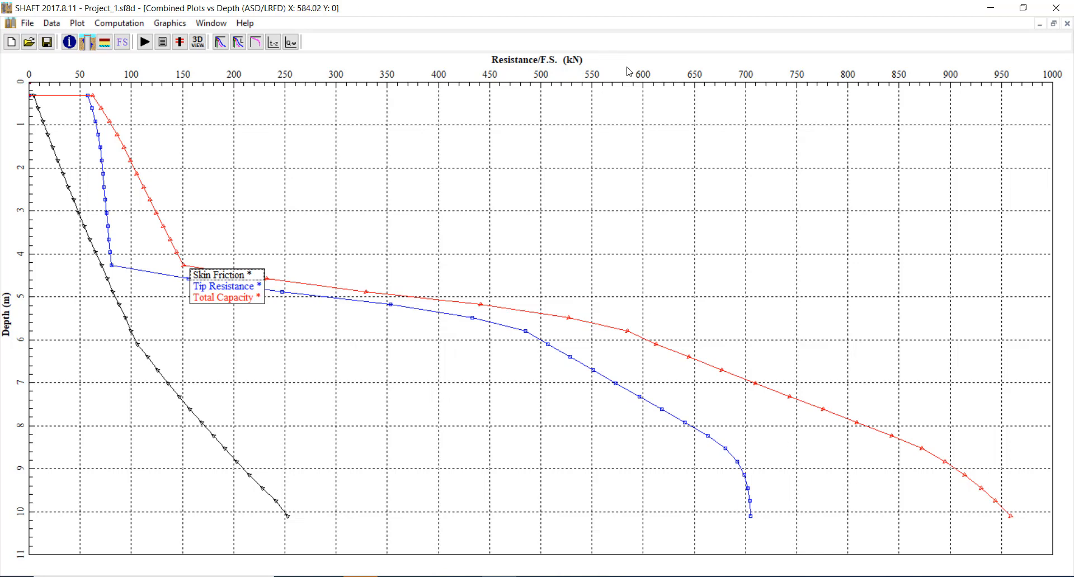
left_click(256, 44)
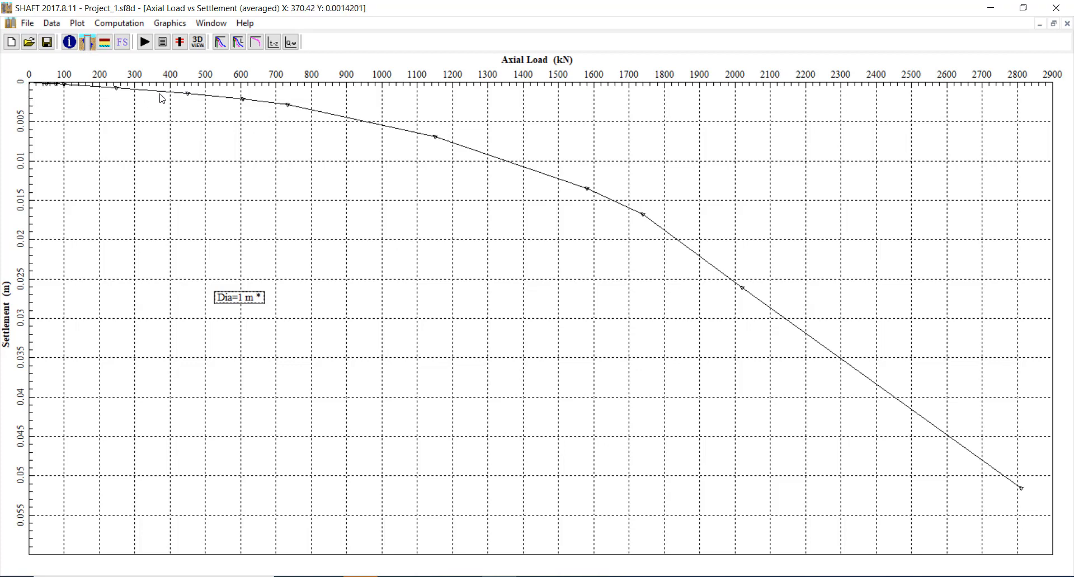
left_click(275, 46)
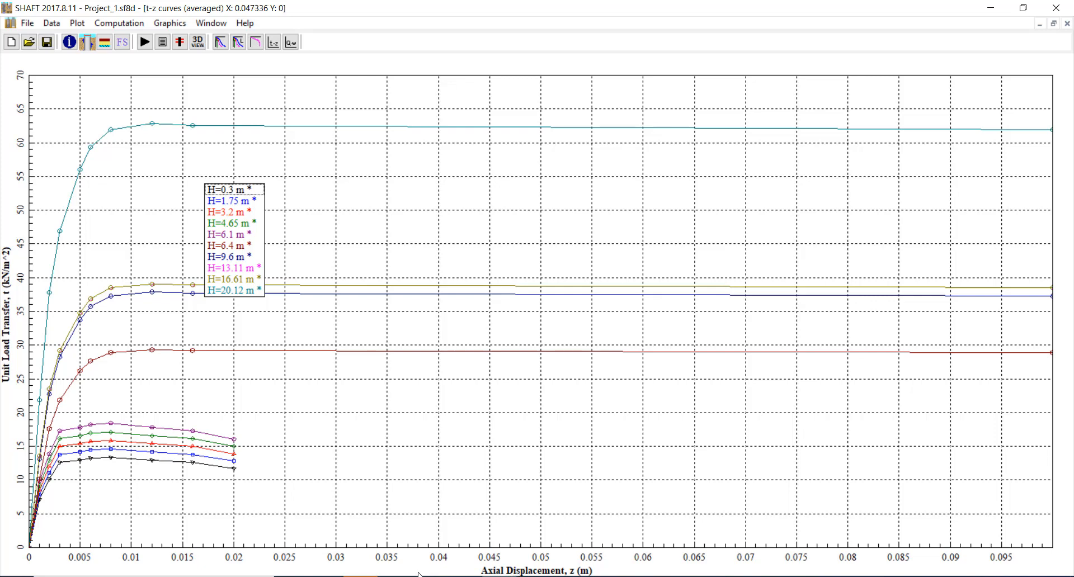
left_click(291, 43)
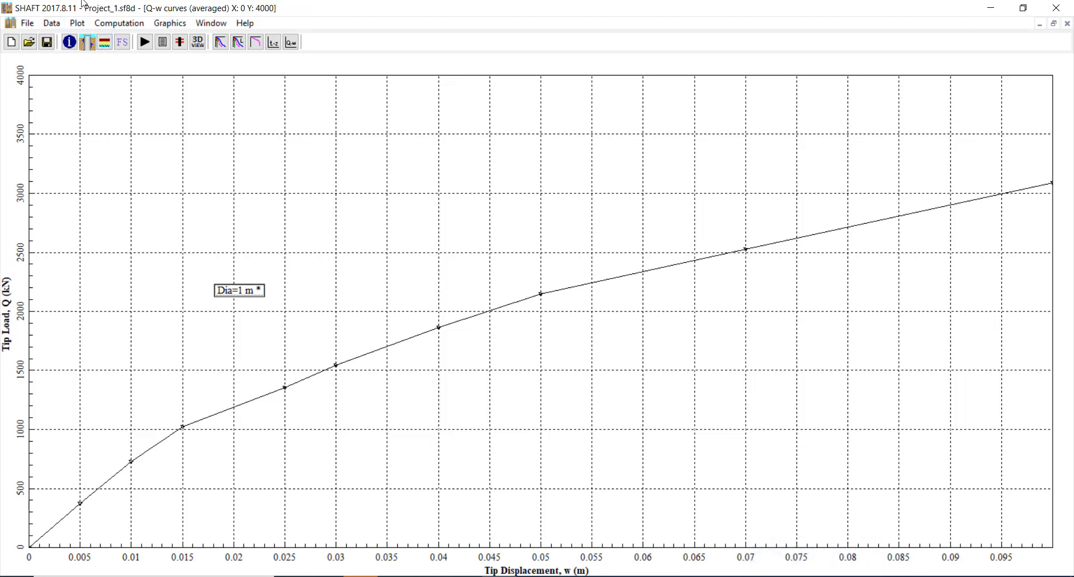
View the averaged, upper-bound and lower-bound axial load vs settlement plots, plus their combined plot
left_click(169, 22)
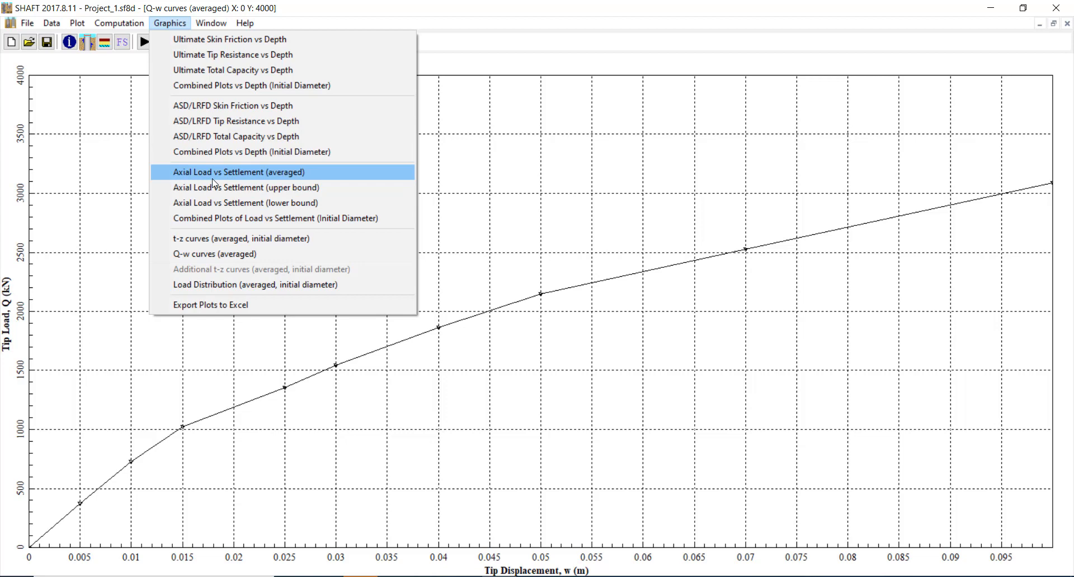
left_click(230, 173)
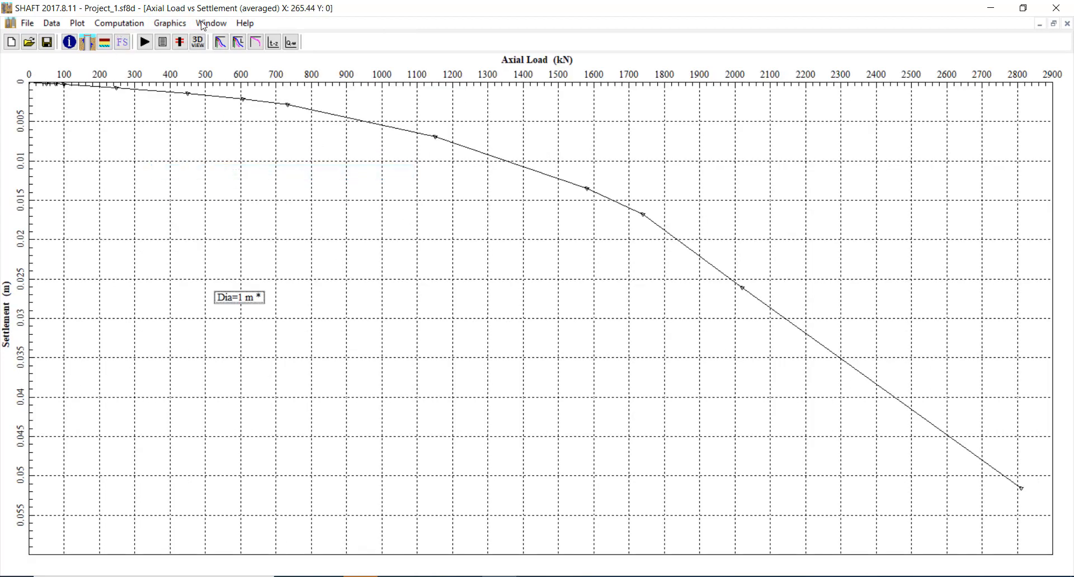
left_click(169, 23)
left_click(270, 188)
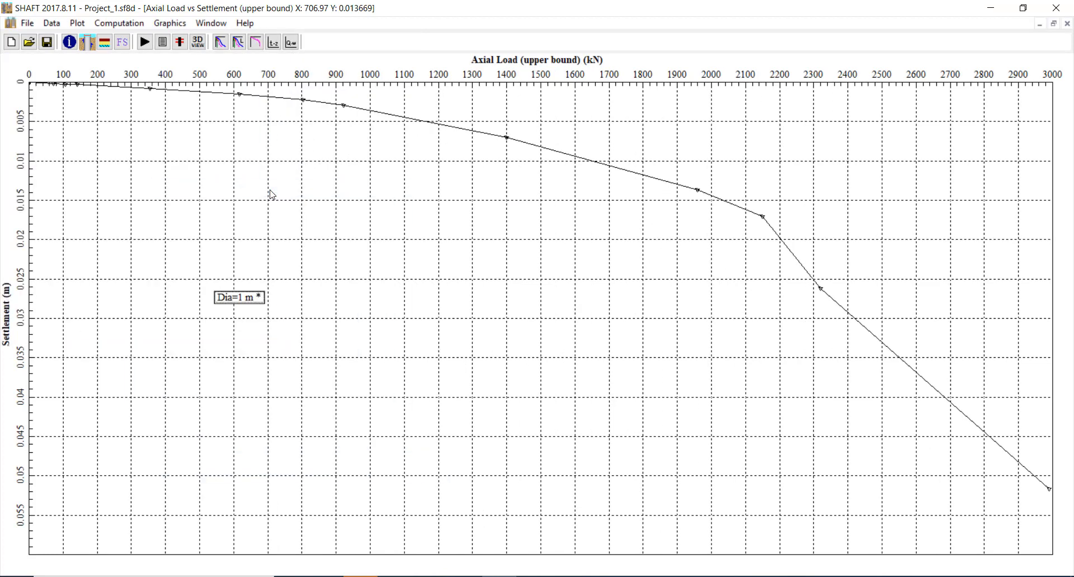
left_click(170, 22)
left_click(253, 203)
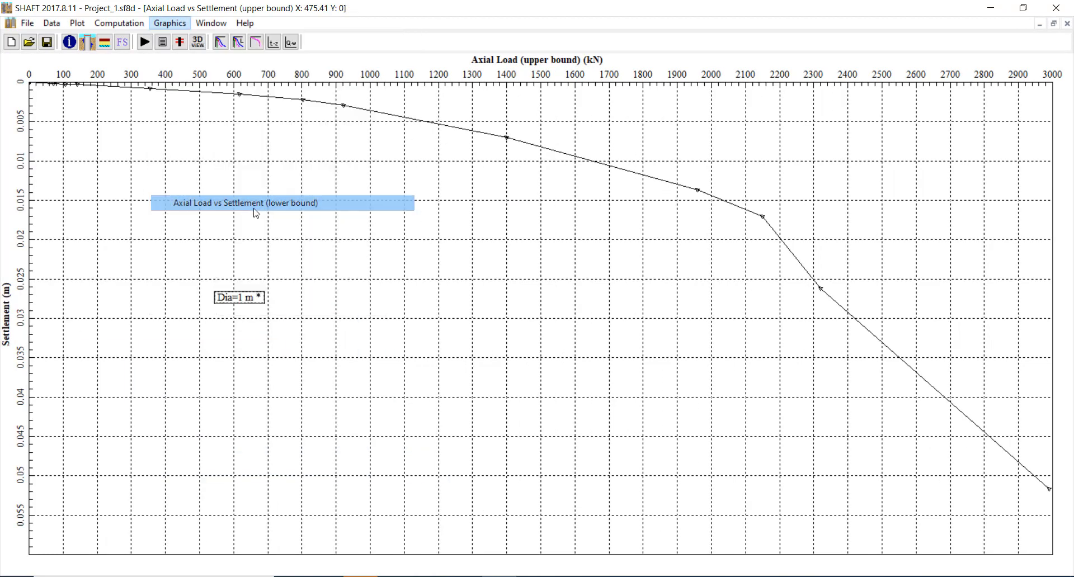
left_click(170, 23)
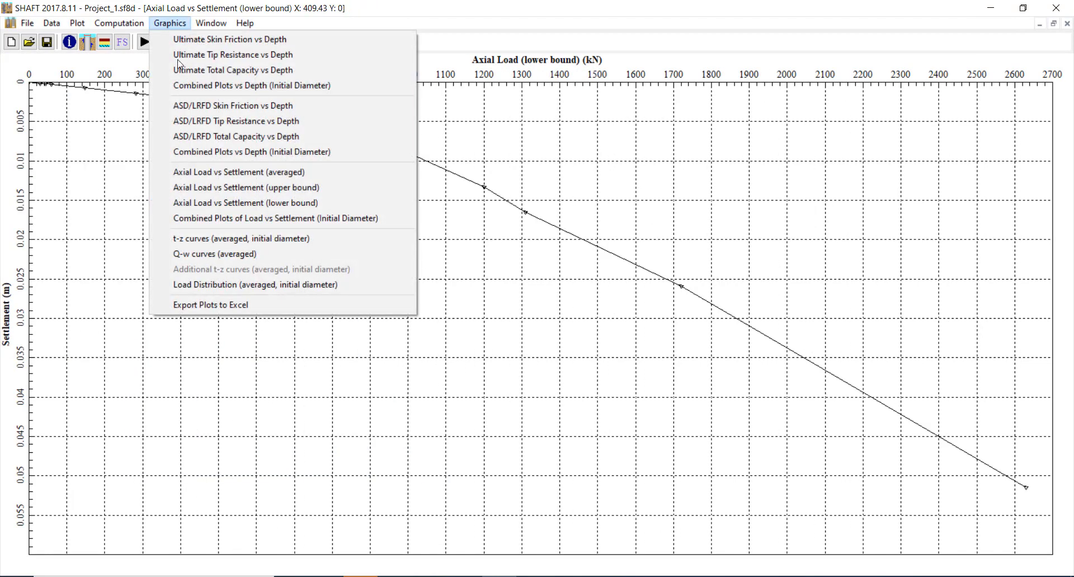
left_click(250, 219)
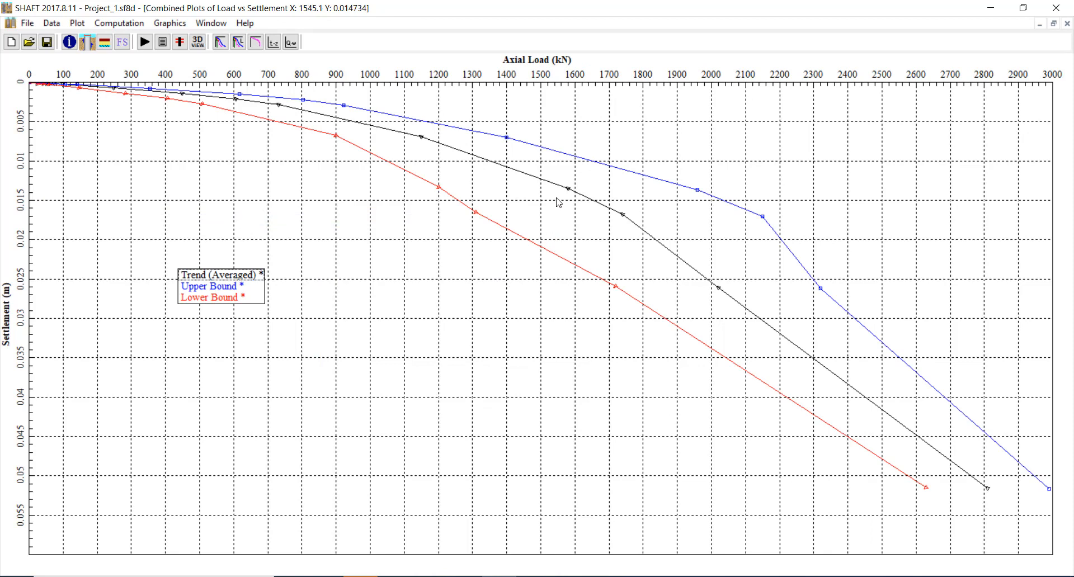
View the ASD/LRFD skin friction, tip resistance, total capacity and combined plots against depth
left_click(169, 23)
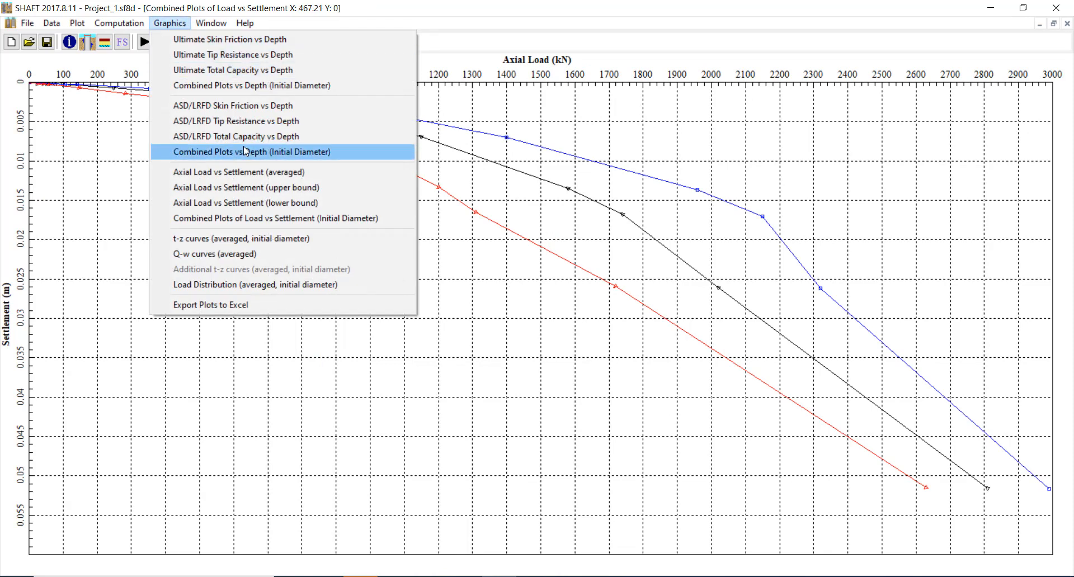
left_click(222, 106)
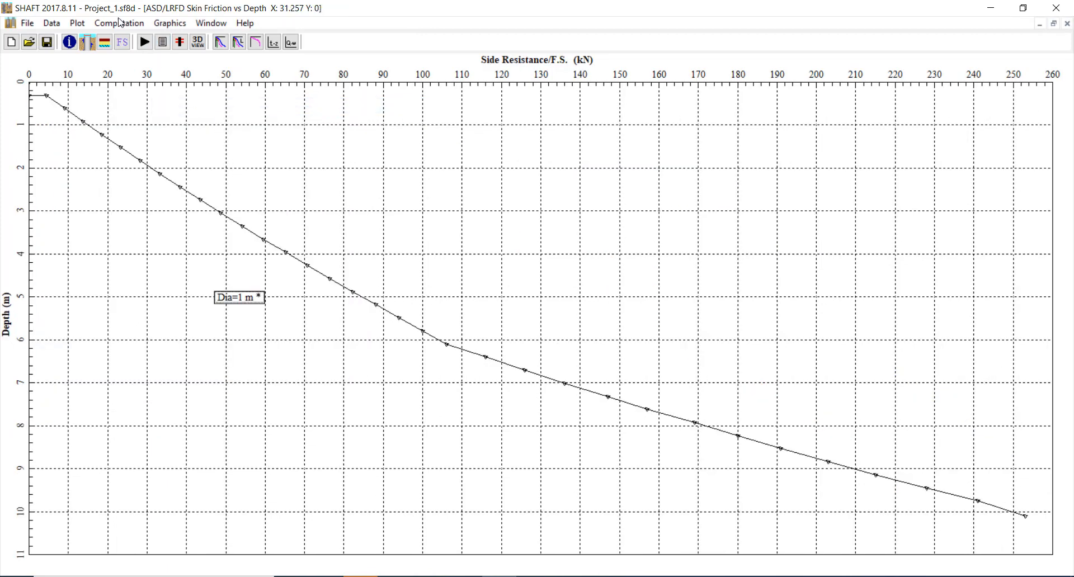
left_click(170, 24)
mouse_move(127, 27)
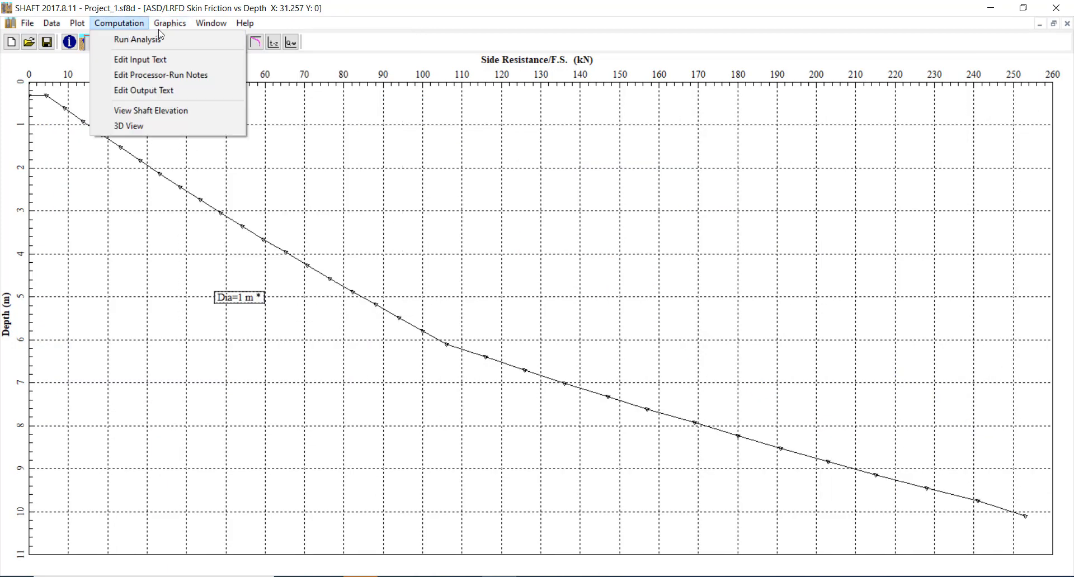
mouse_move(169, 23)
left_click(208, 122)
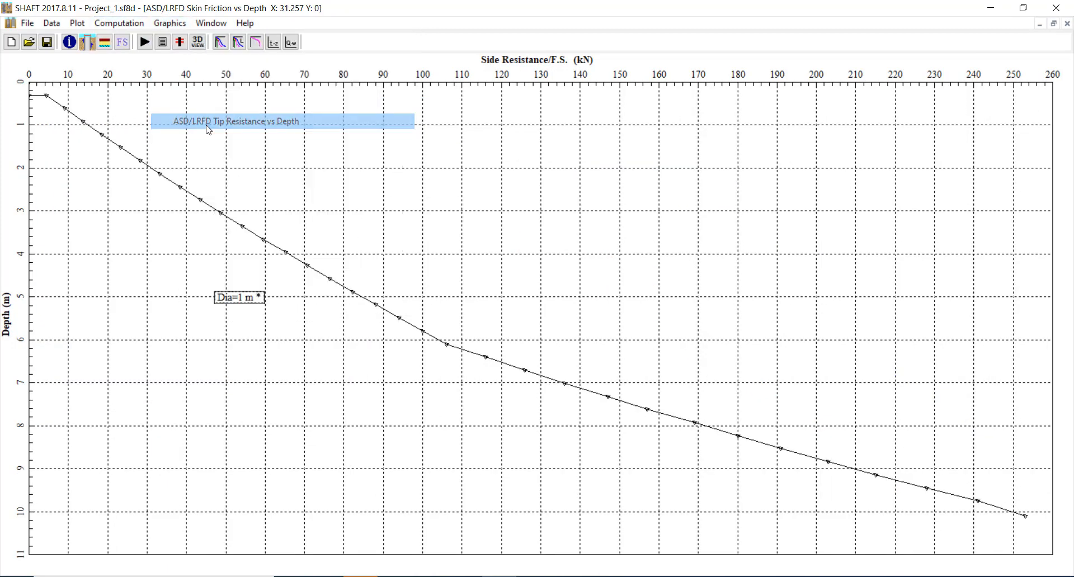
left_click(170, 23)
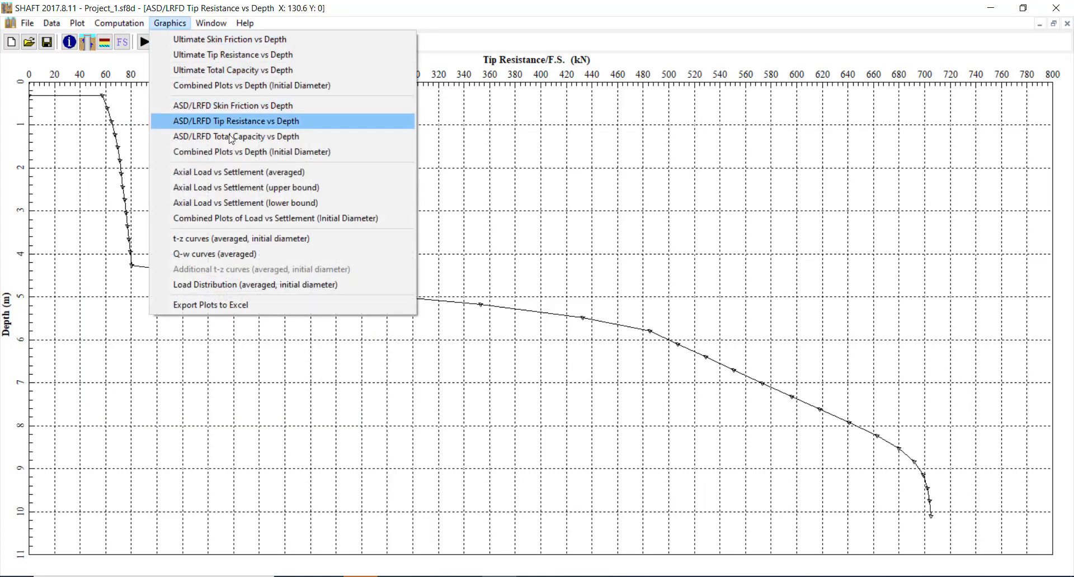
left_click(245, 144)
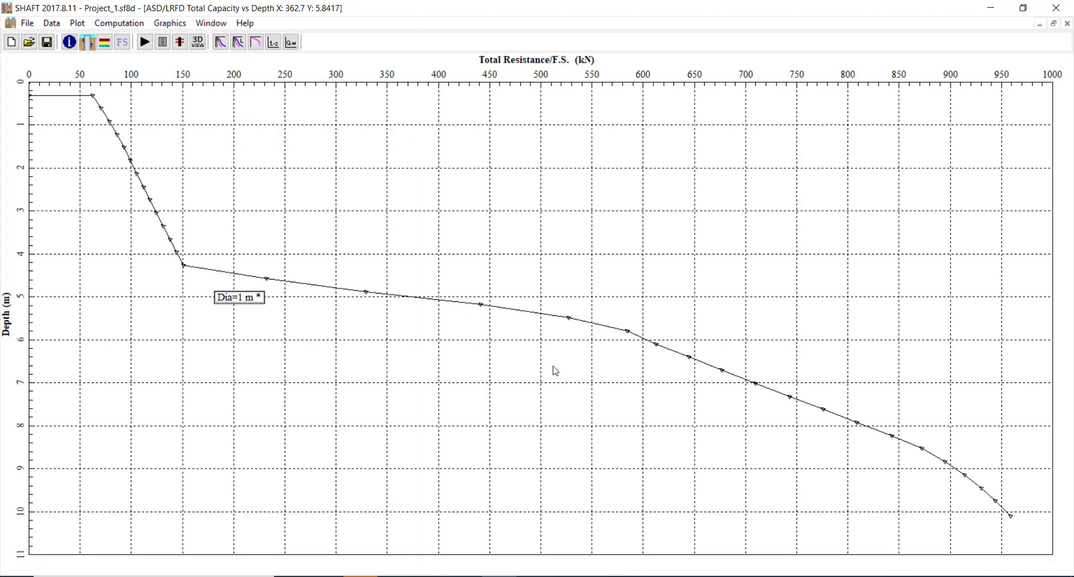
left_click(177, 26)
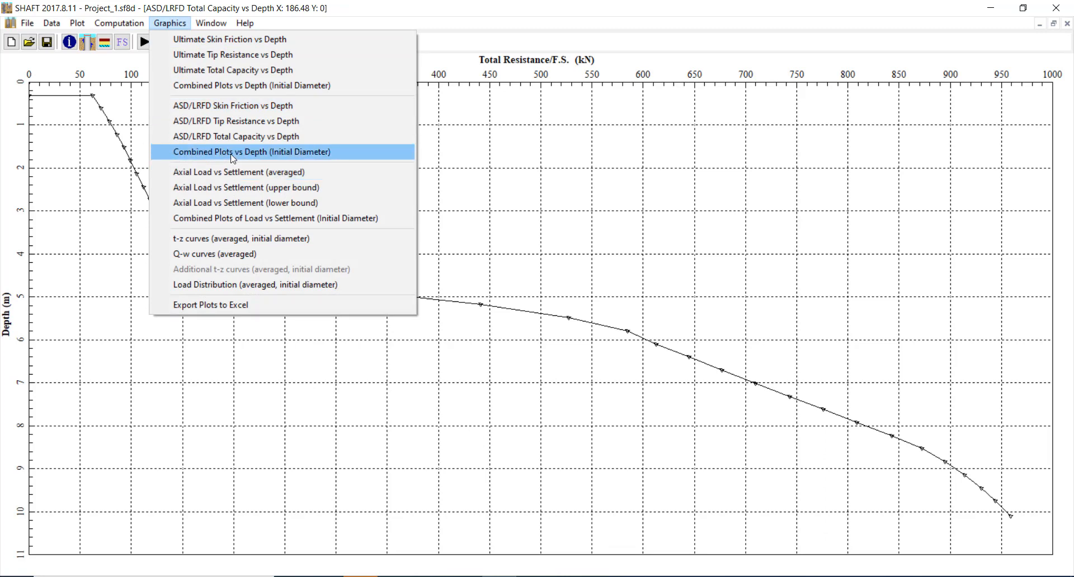
left_click(245, 153)
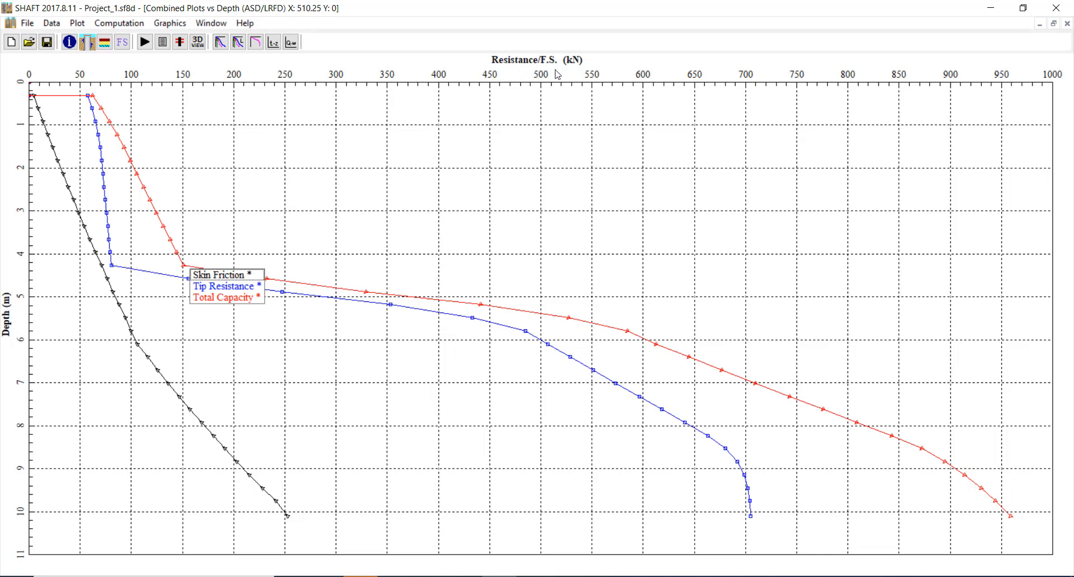
Open the plot of averaged Q-w curves
left_click(127, 23)
mouse_move(200, 31)
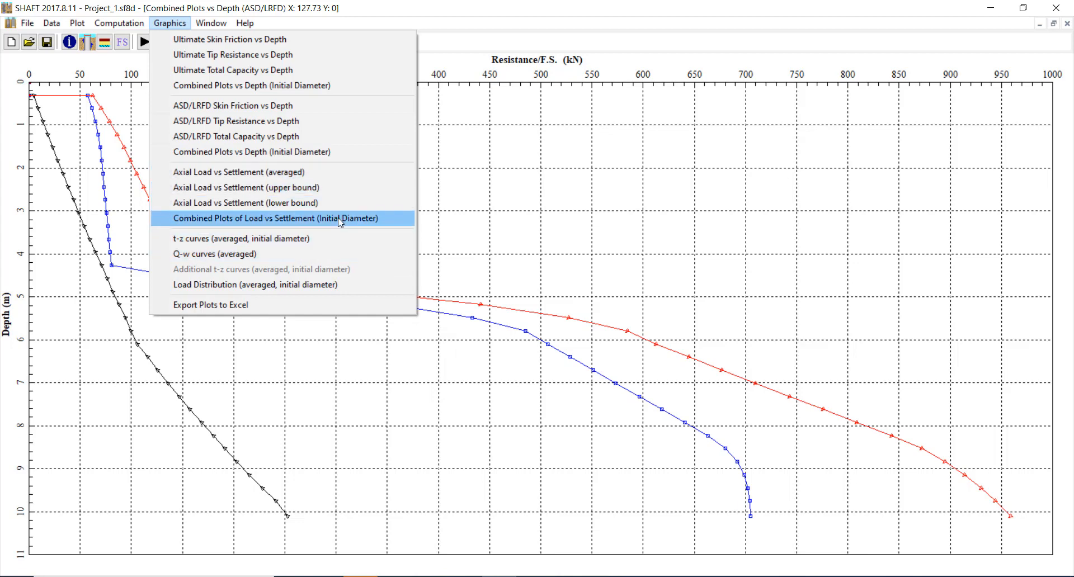
left_click(241, 255)
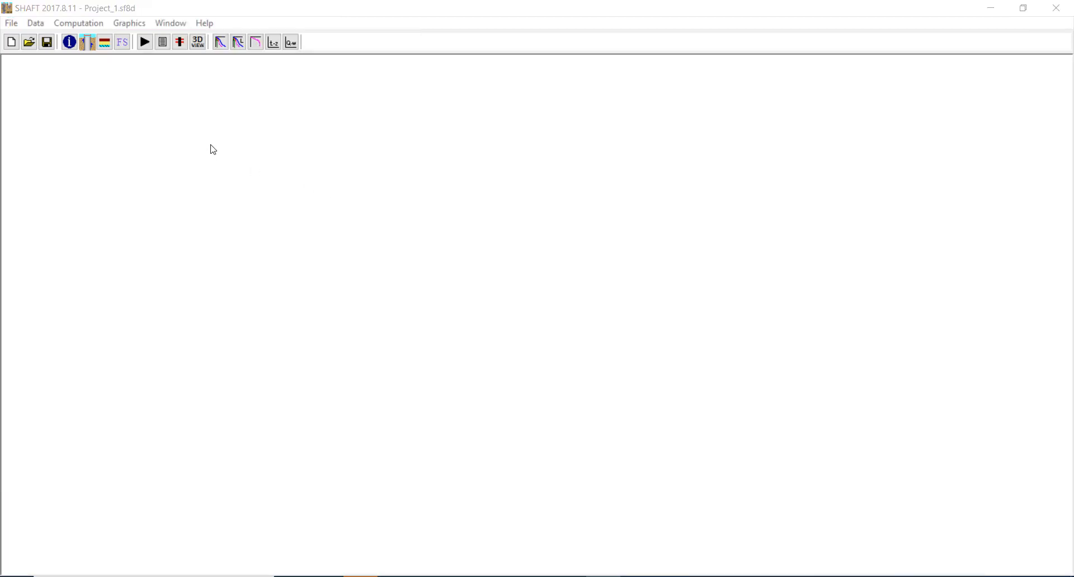
Change the computation method to a specified design load of 1000 kN in compression and rerun the analysis
left_click(73, 25)
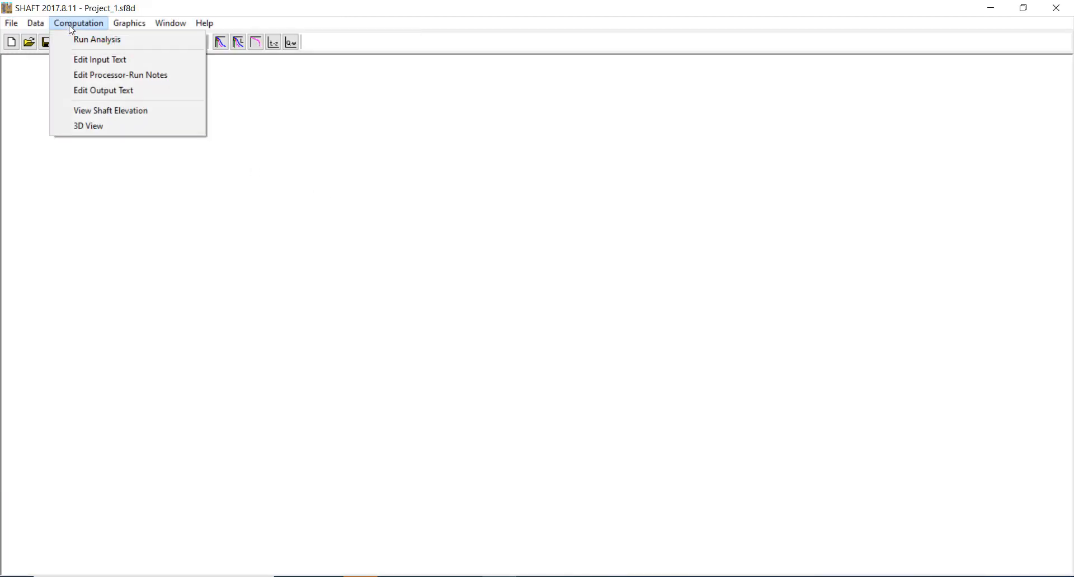
mouse_move(35, 25)
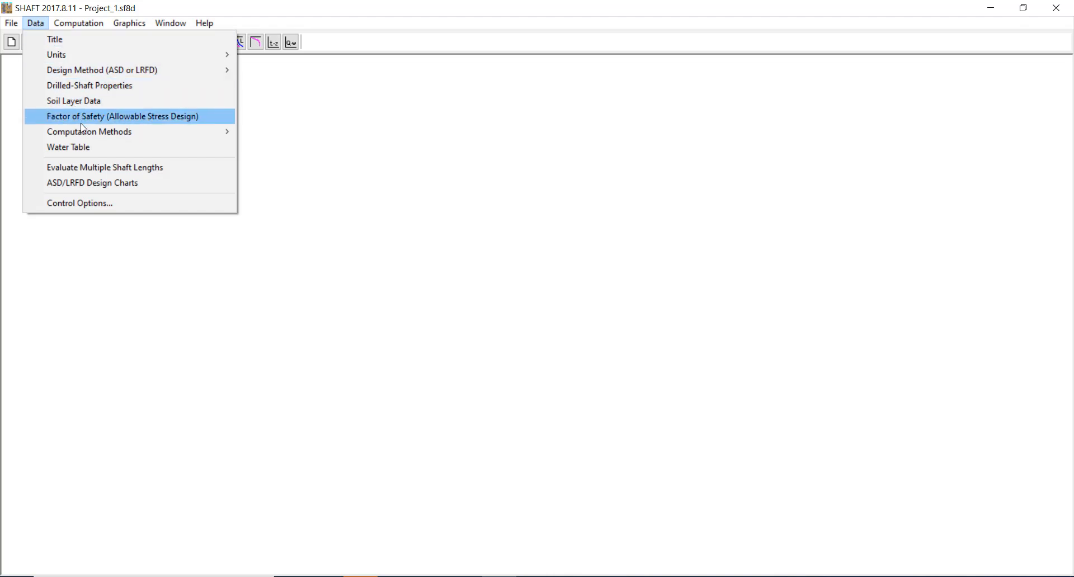
mouse_move(90, 132)
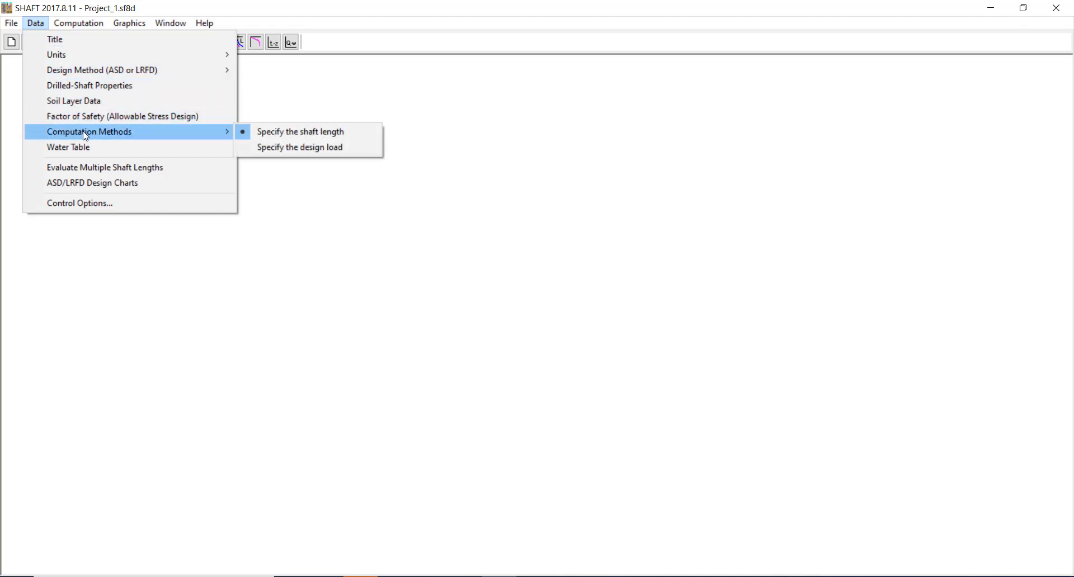
left_click(306, 148)
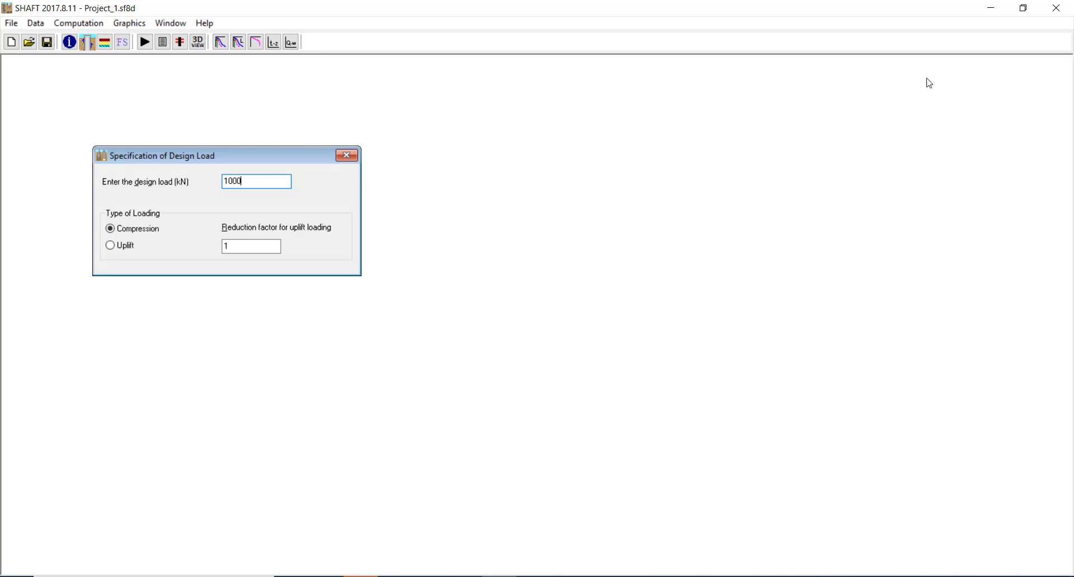
left_click(355, 160)
left_click(145, 42)
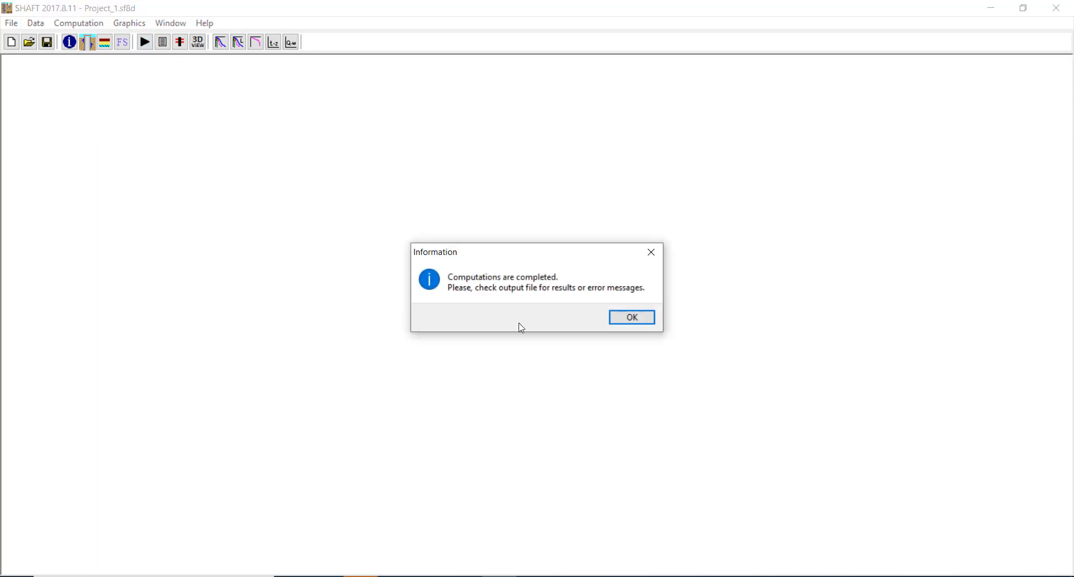
left_click(635, 318)
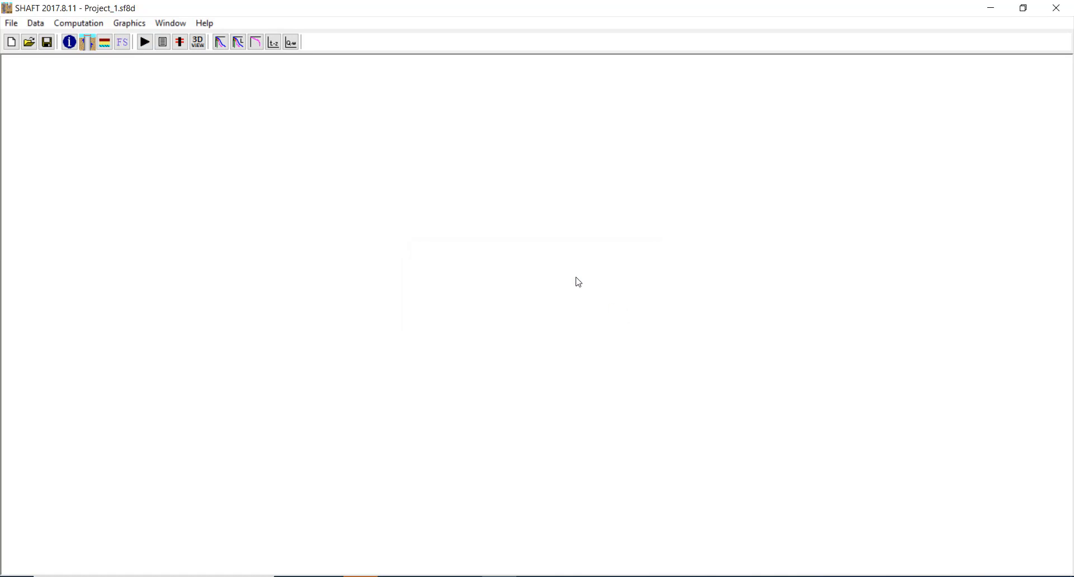
Review the new ASD/LRFD combined capacity plot, averaged load-settlement plot, and t-z and Q-w curves for the specified design load
left_click(238, 42)
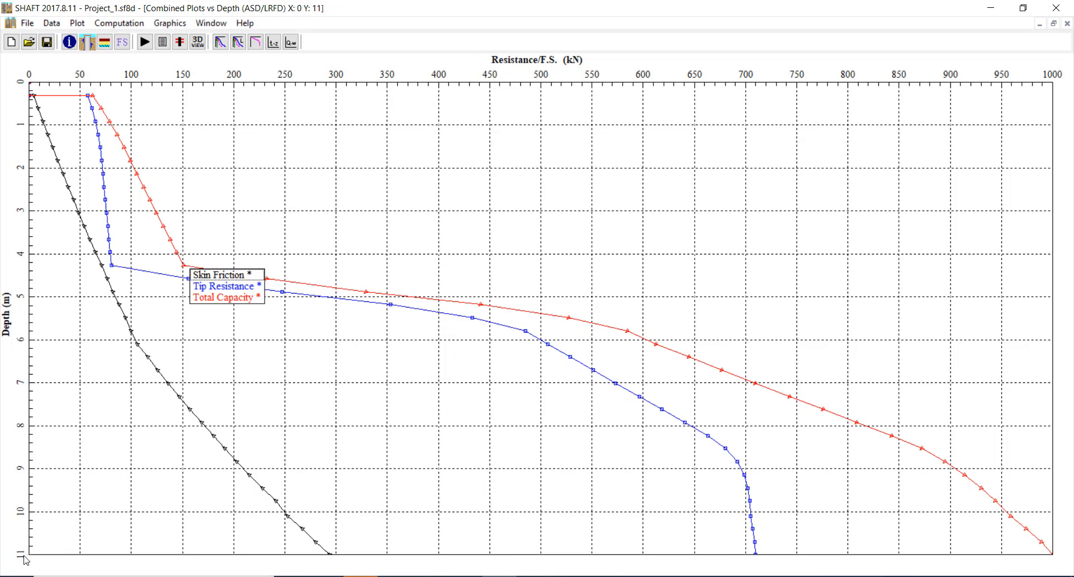
left_click(258, 44)
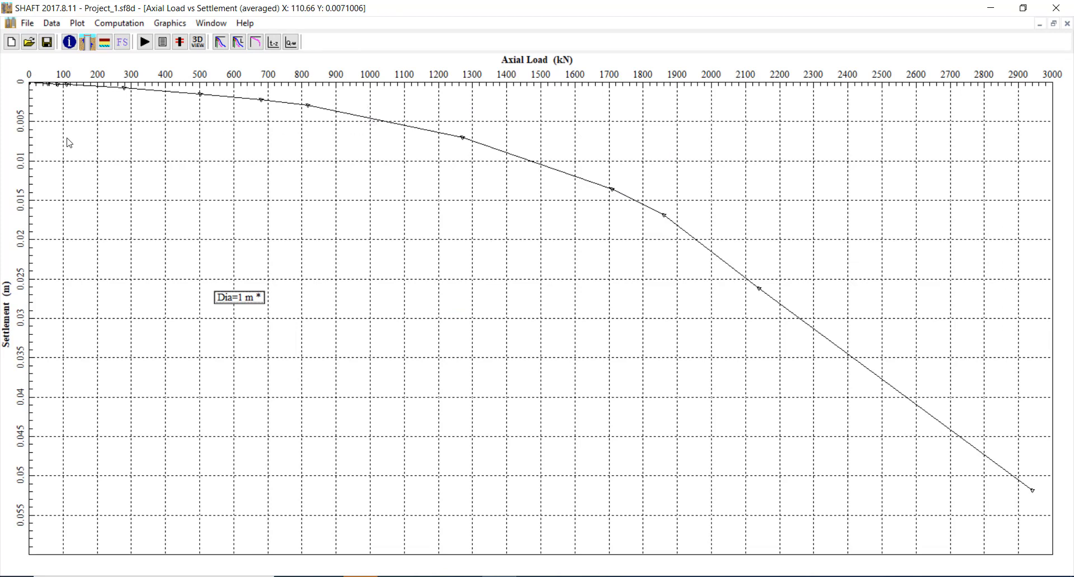
left_click(274, 42)
left_click(288, 45)
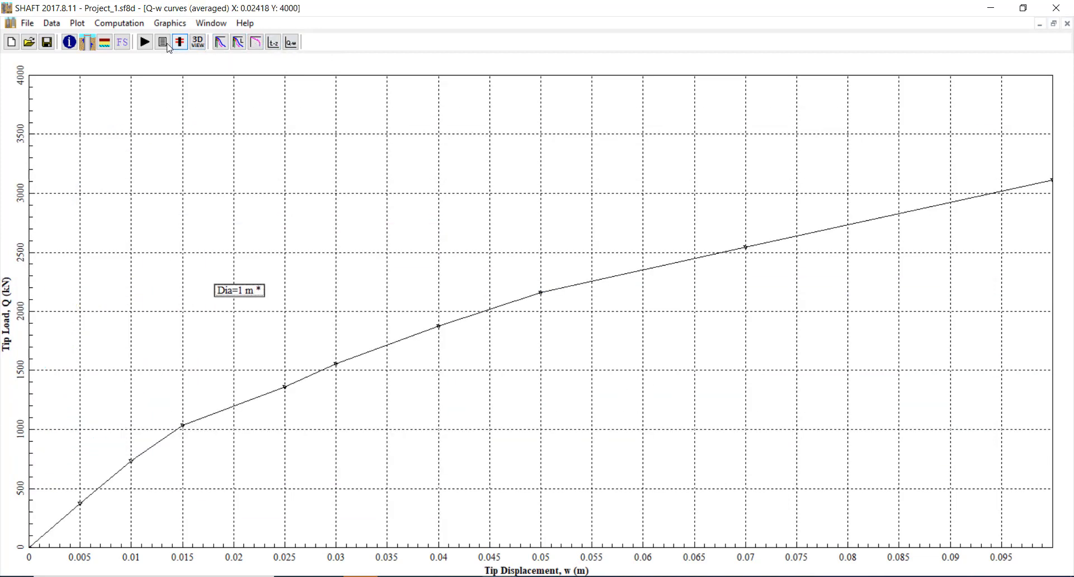
Review the control options for output increment, vertical-axis labels, additional t-z curves, end bearing in sands and text editor
left_click(51, 28)
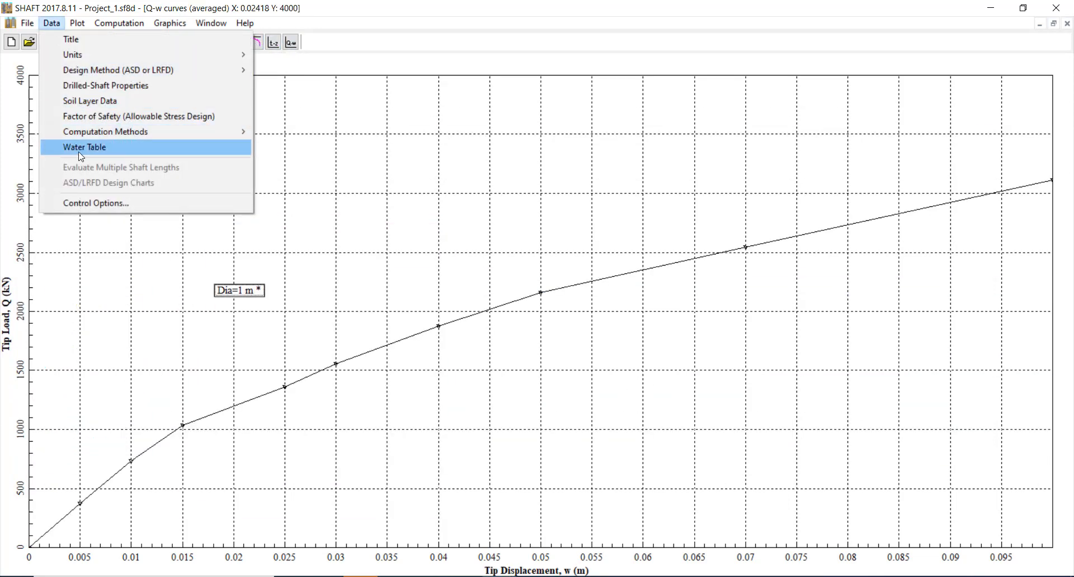
left_click(84, 204)
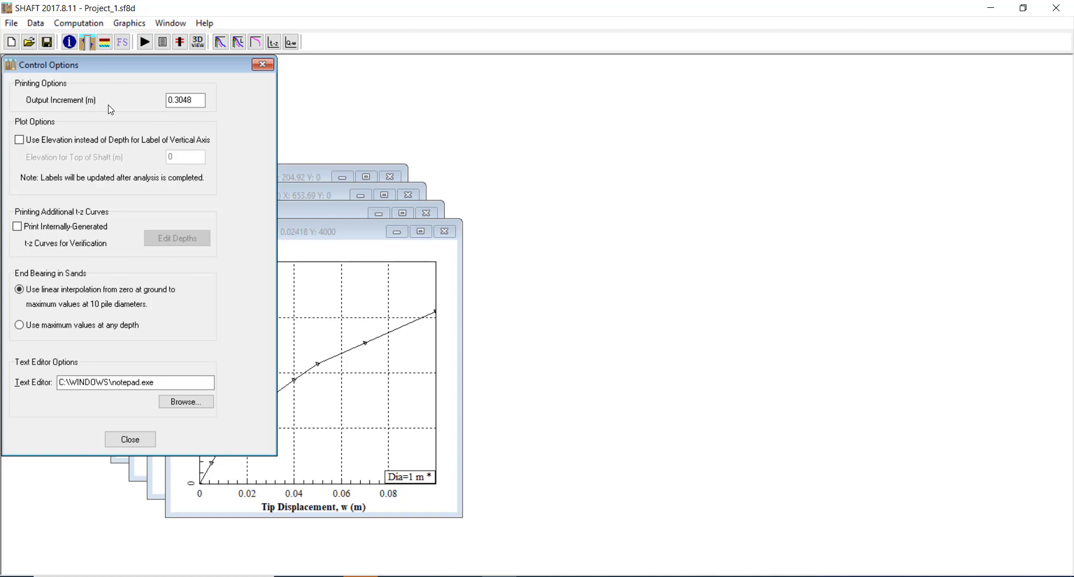
left_click(188, 100)
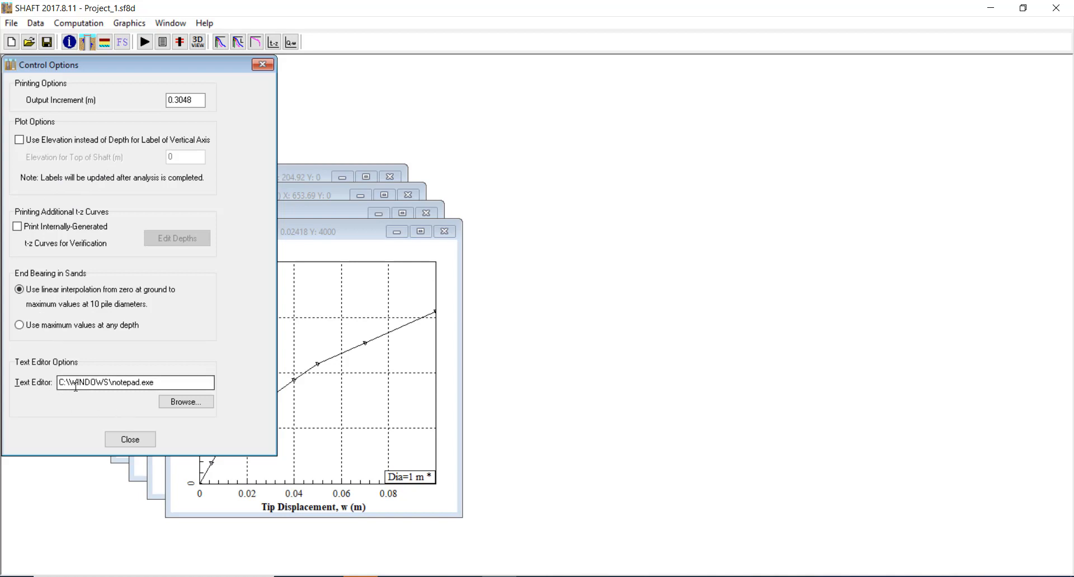
left_click(130, 439)
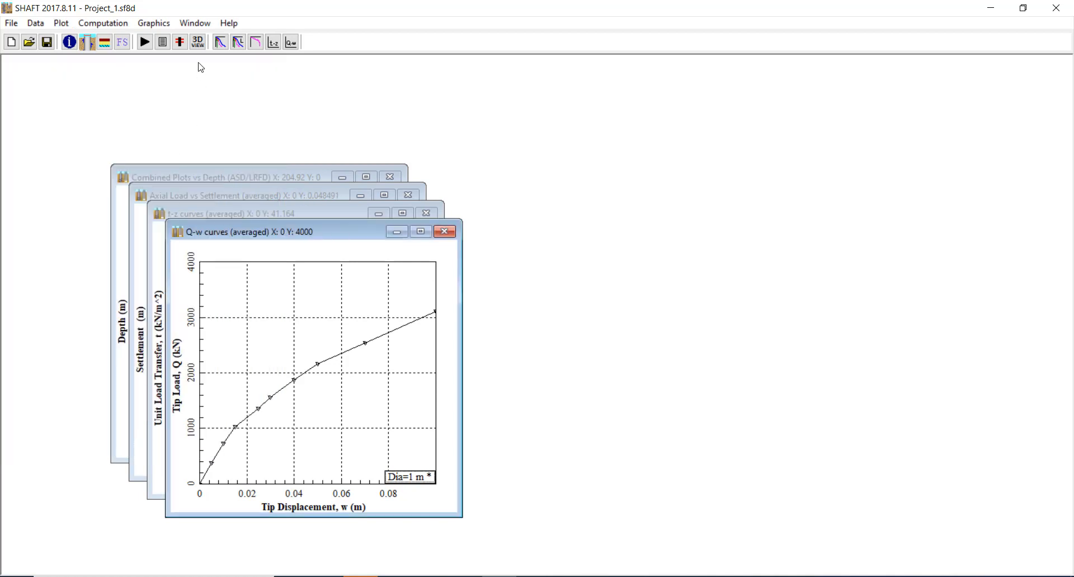
left_click(155, 24)
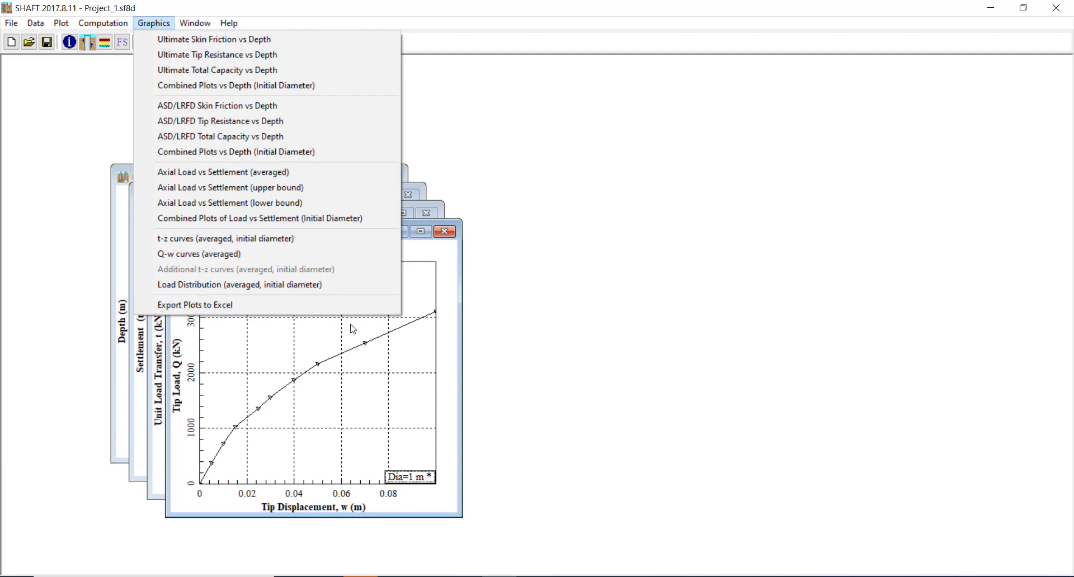
left_click(584, 161)
left_click(197, 25)
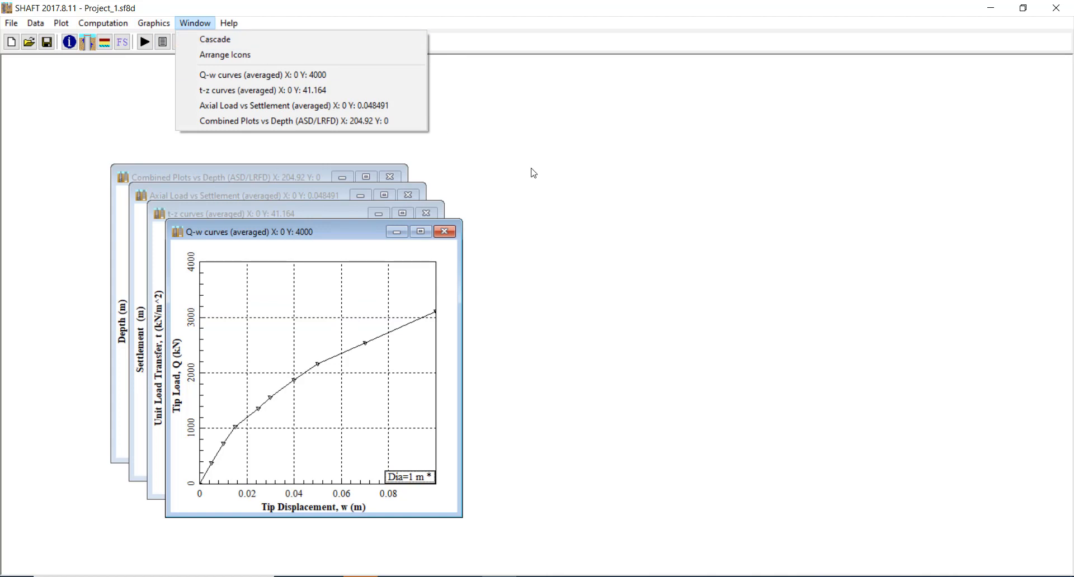
left_click(490, 210)
Close the Q-w, t-z, axial load-settlement and combined ASD/LRFD capacity plot windows
left_click(445, 232)
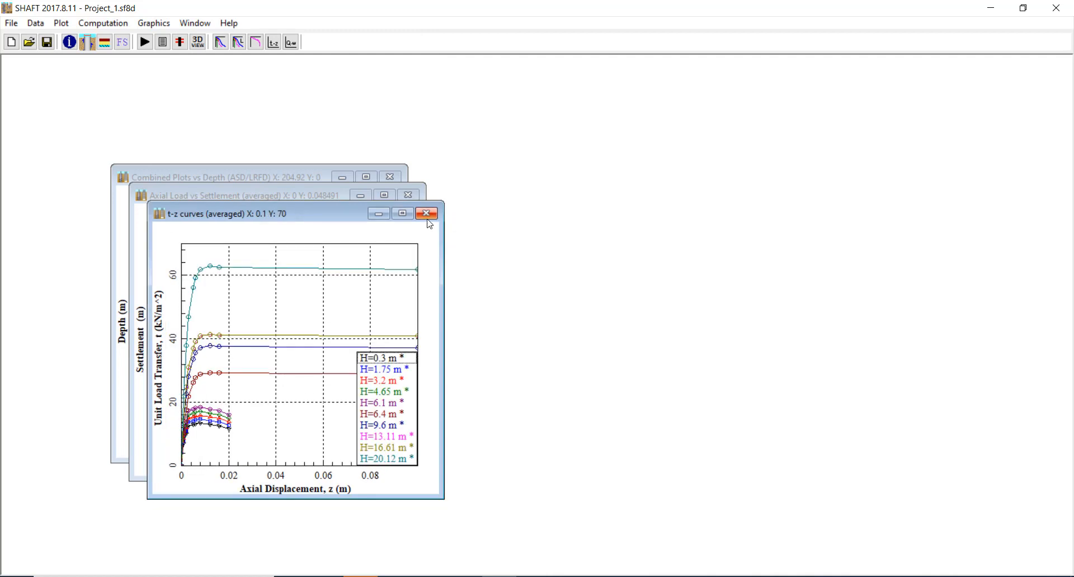
left_click(426, 213)
left_click(409, 196)
left_click(389, 177)
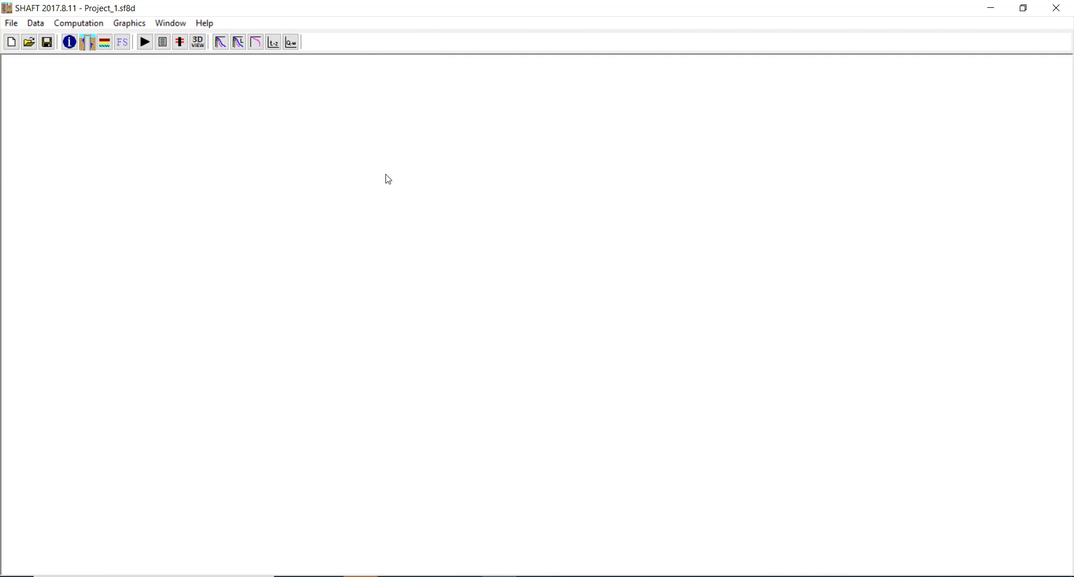